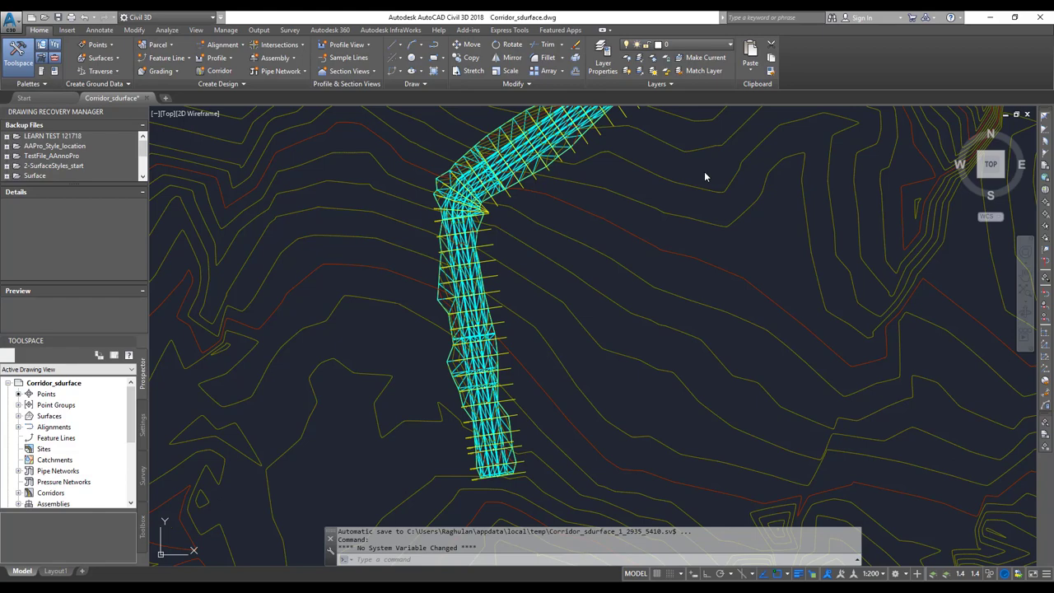
{"action": "scroll", "coordinate": [555, 292], "scroll_direction": "down", "scroll_amount": 5}
{"action": "scroll", "coordinate": [497, 274], "scroll_direction": "up", "scroll_amount": 2}
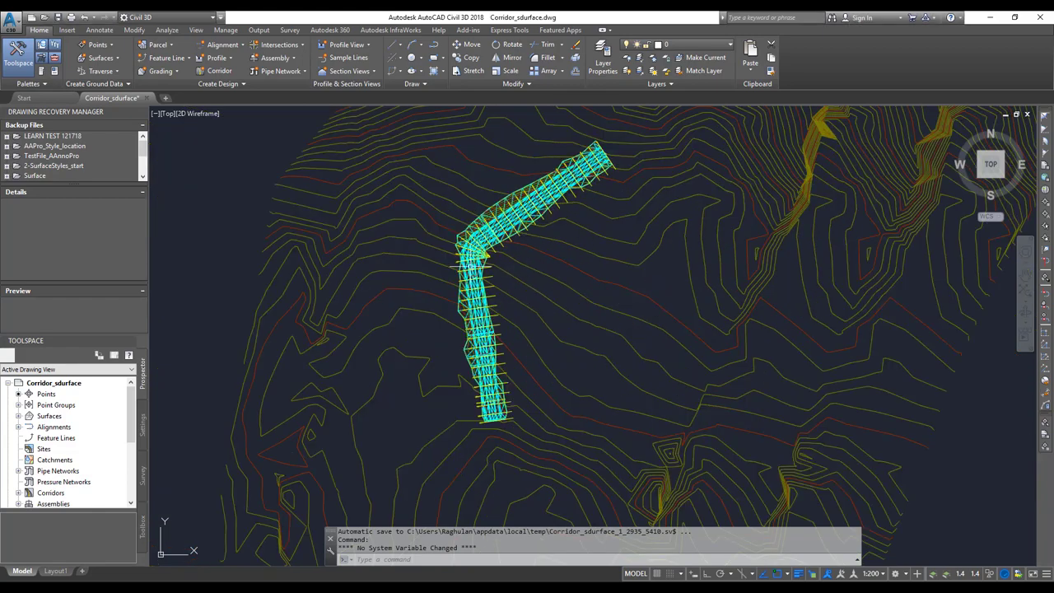
{"action": "scroll", "coordinate": [478, 325], "scroll_direction": "up", "scroll_amount": 4}
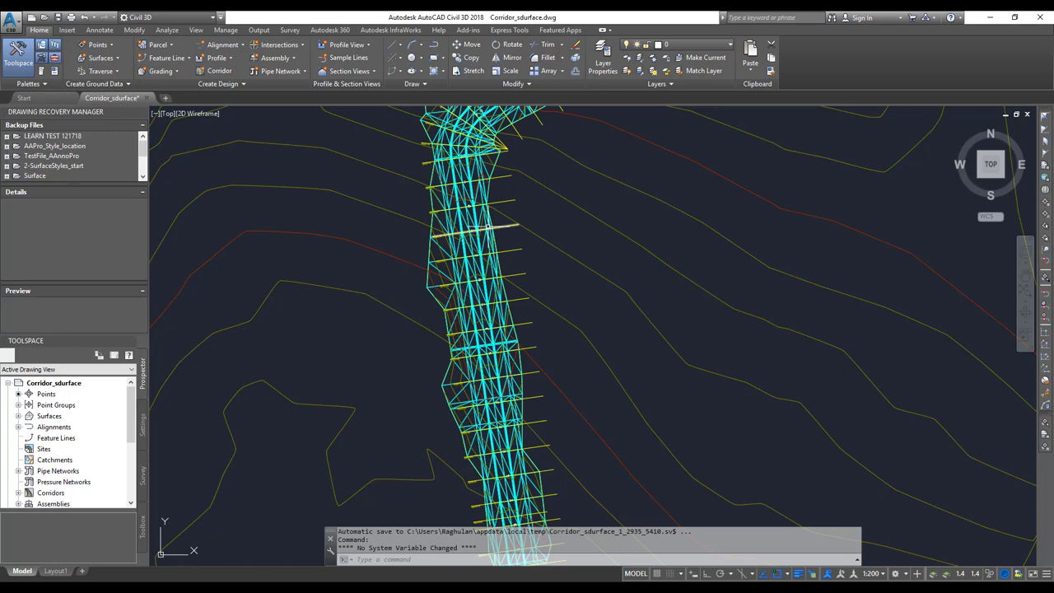
{"action": "scroll", "coordinate": [437, 348], "scroll_direction": "down", "scroll_amount": 6}
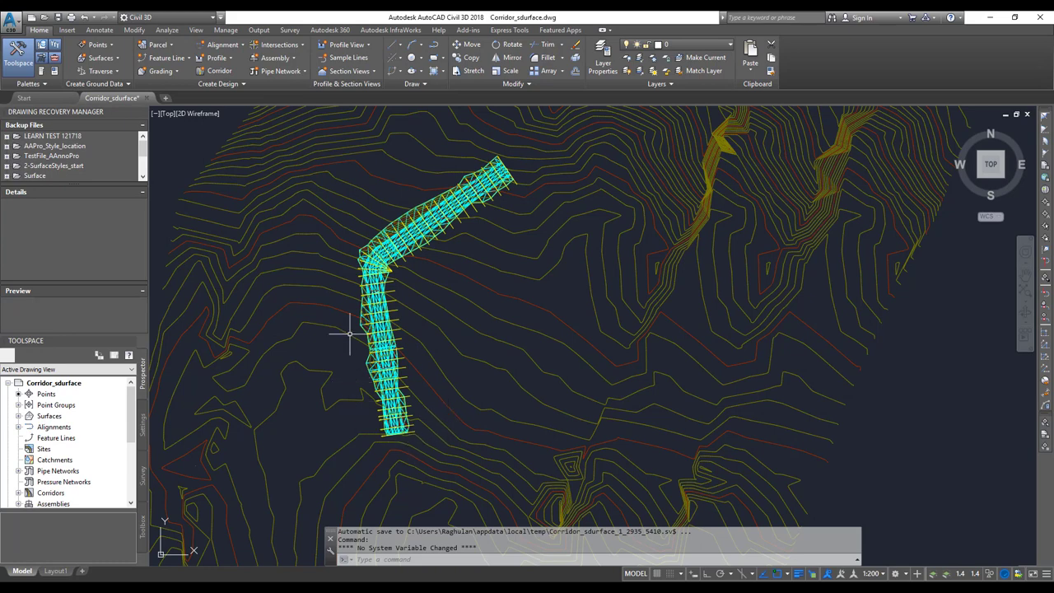
{"action": "mouse_move", "coordinate": [412, 274]}
{"action": "left_click", "coordinate": [373, 74]}
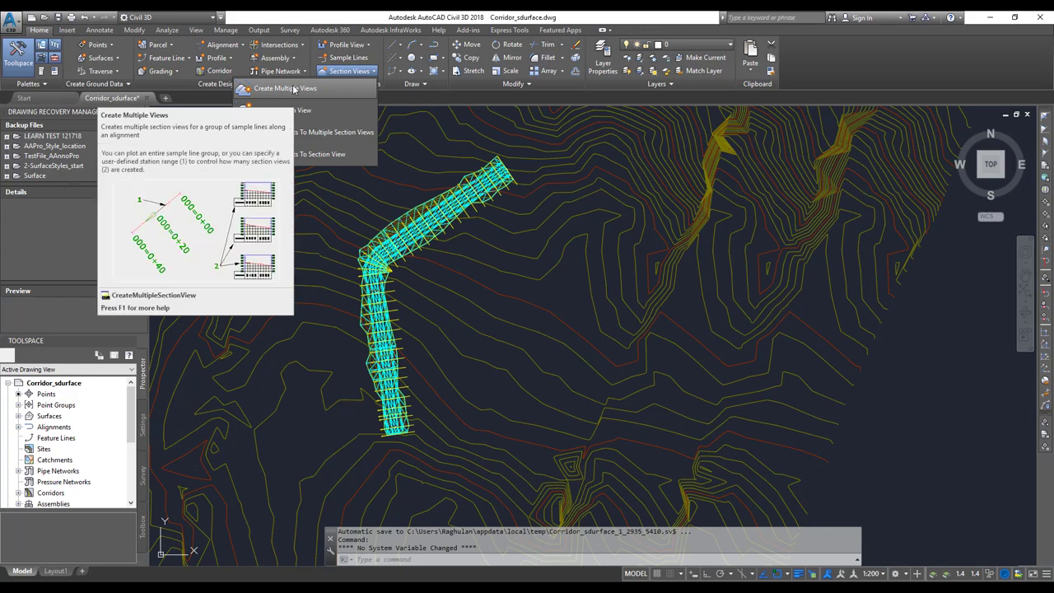
{"action": "left_click", "coordinate": [182, 148]}
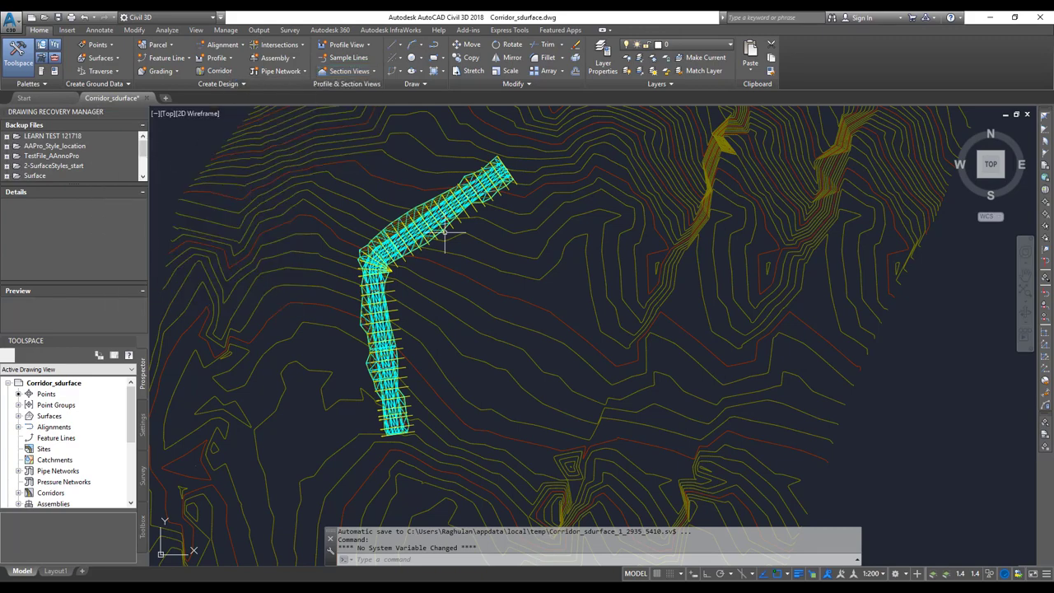
{"action": "key", "text": "Escape"}
{"action": "key", "text": "Escape"}
Inspect the sections and section views in the properties of sample line 120.000, leaving them without changes.
{"action": "scroll", "coordinate": [439, 247], "scroll_direction": "up", "scroll_amount": 5}
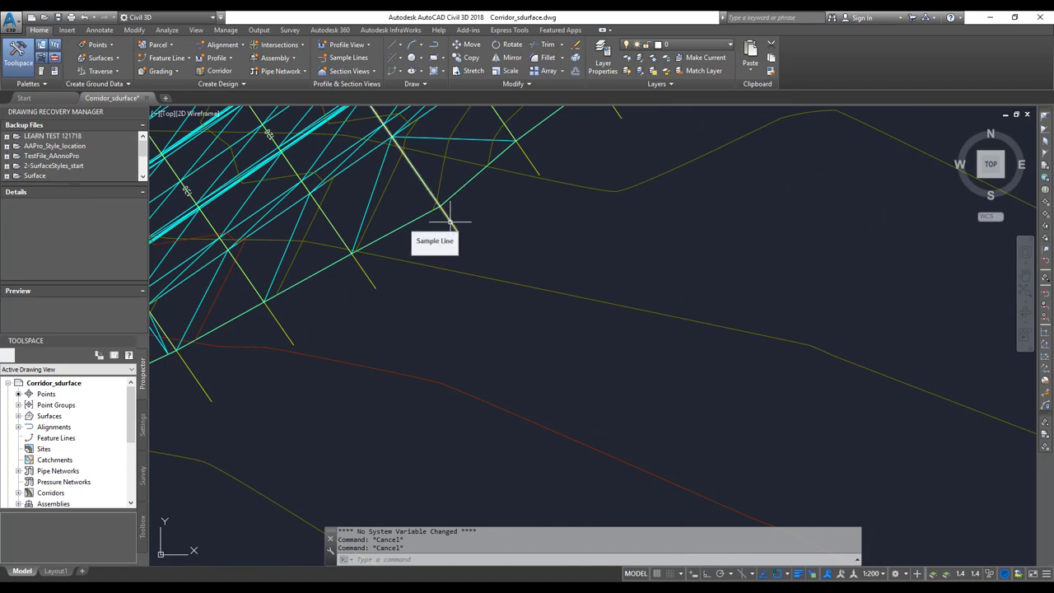
{"action": "left_click", "coordinate": [451, 220]}
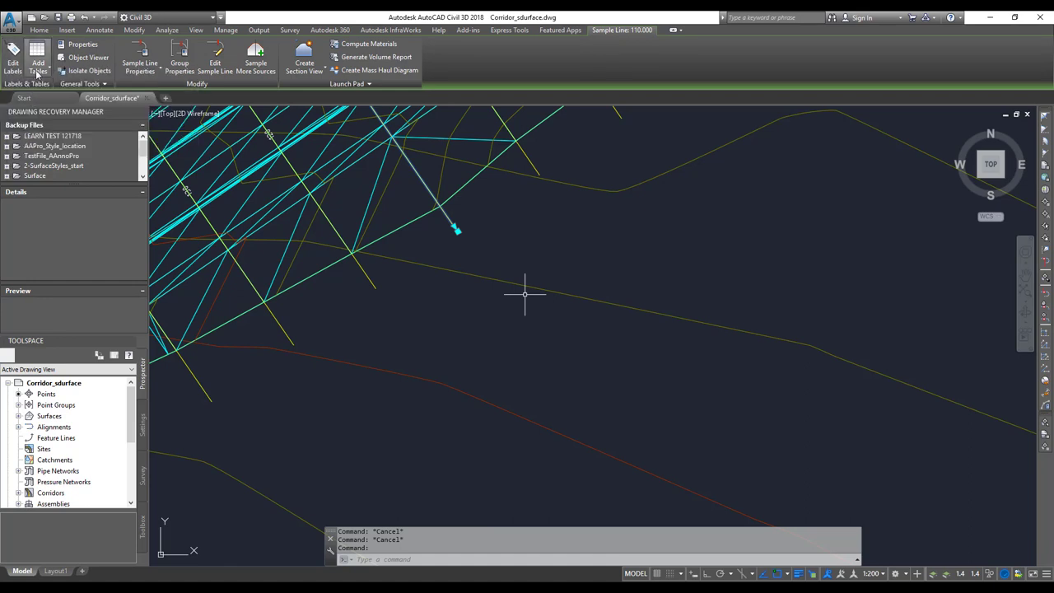
{"action": "left_click", "coordinate": [140, 66]}
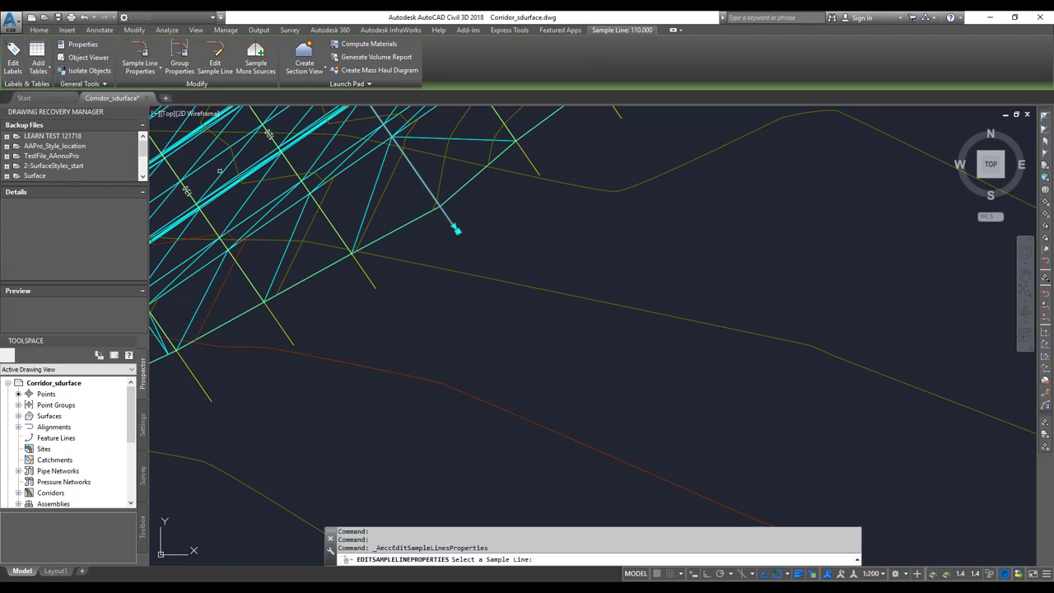
{"action": "left_click", "coordinate": [360, 267]}
{"action": "left_click", "coordinate": [410, 189]}
{"action": "left_click", "coordinate": [452, 190]}
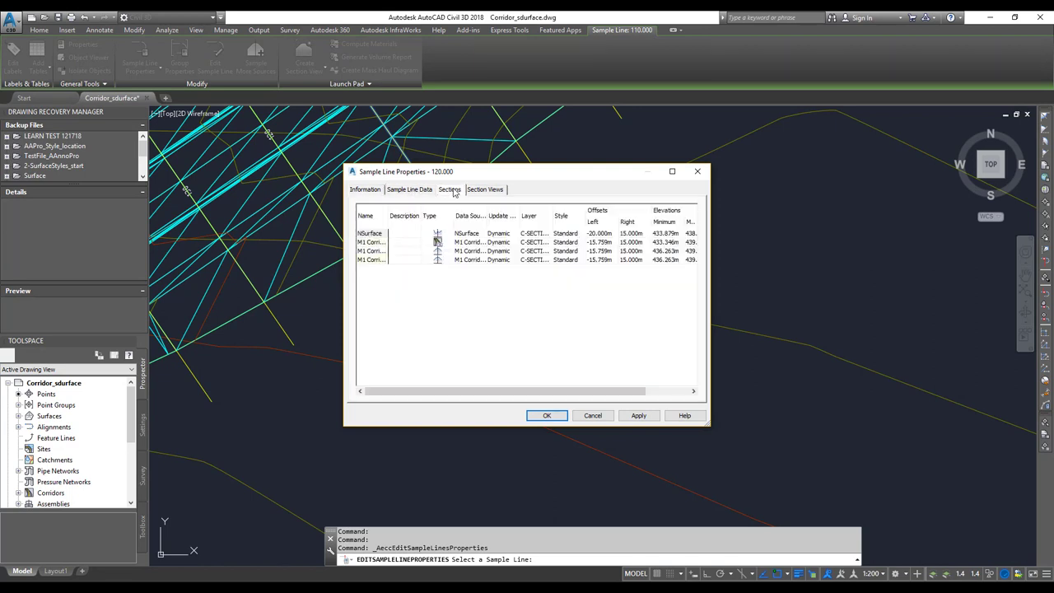
{"action": "left_click", "coordinate": [372, 261]}
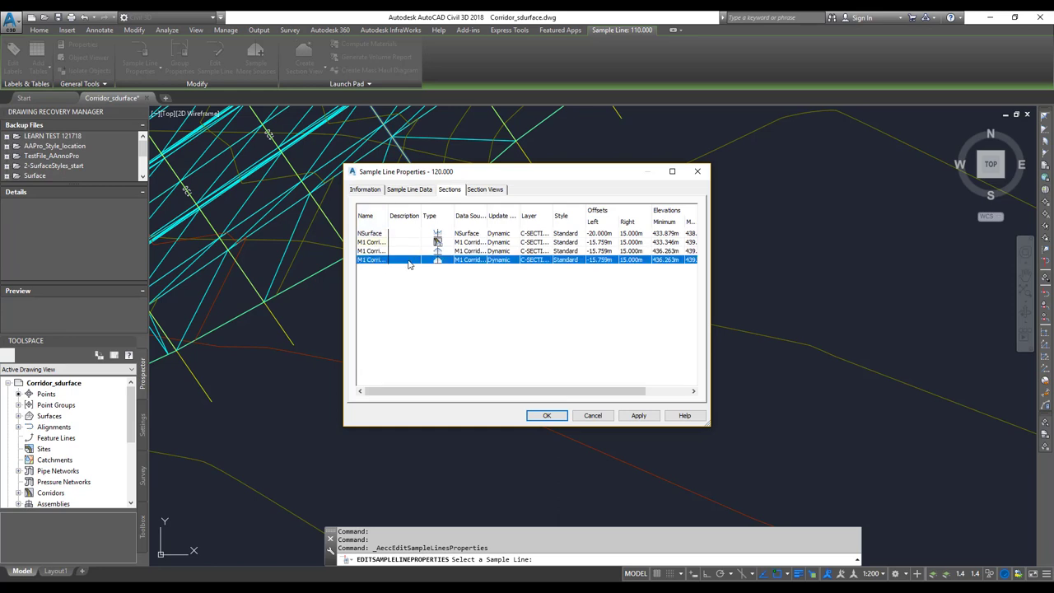
{"action": "left_click", "coordinate": [483, 191]}
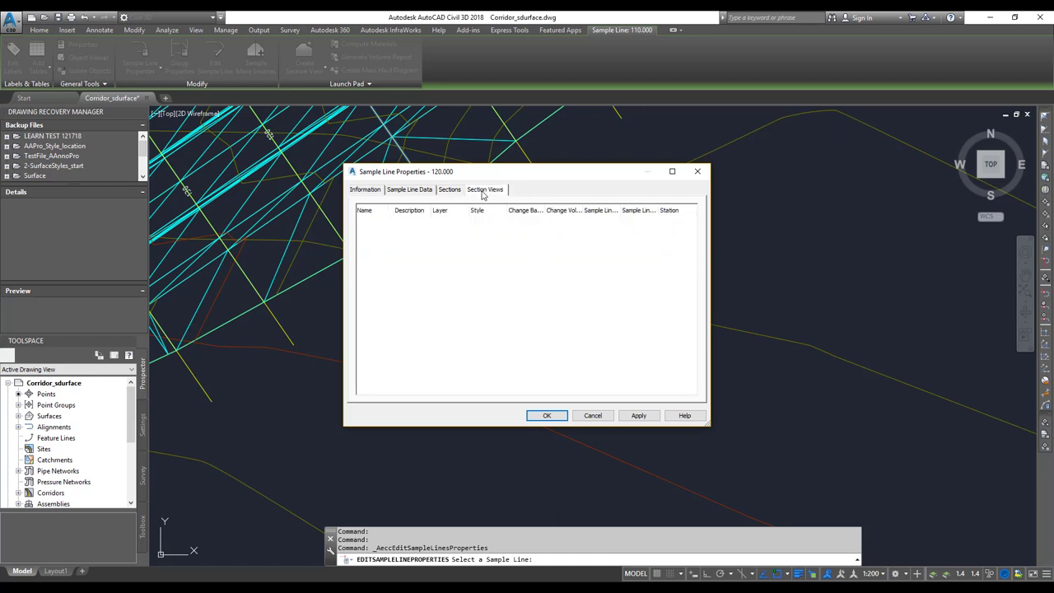
{"action": "left_click", "coordinate": [593, 415]}
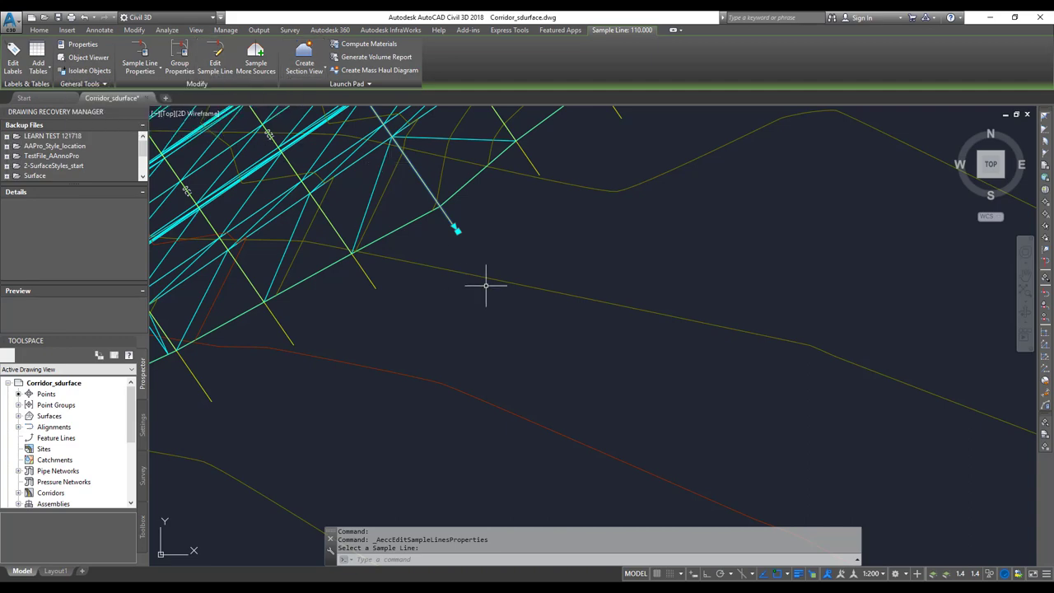
Stretch the lower end of sample line 110.000 outwards to about 31 m from the alignment.
{"action": "middle_click_drag", "start_coordinate": [485, 283], "coordinate": [581, 428]}
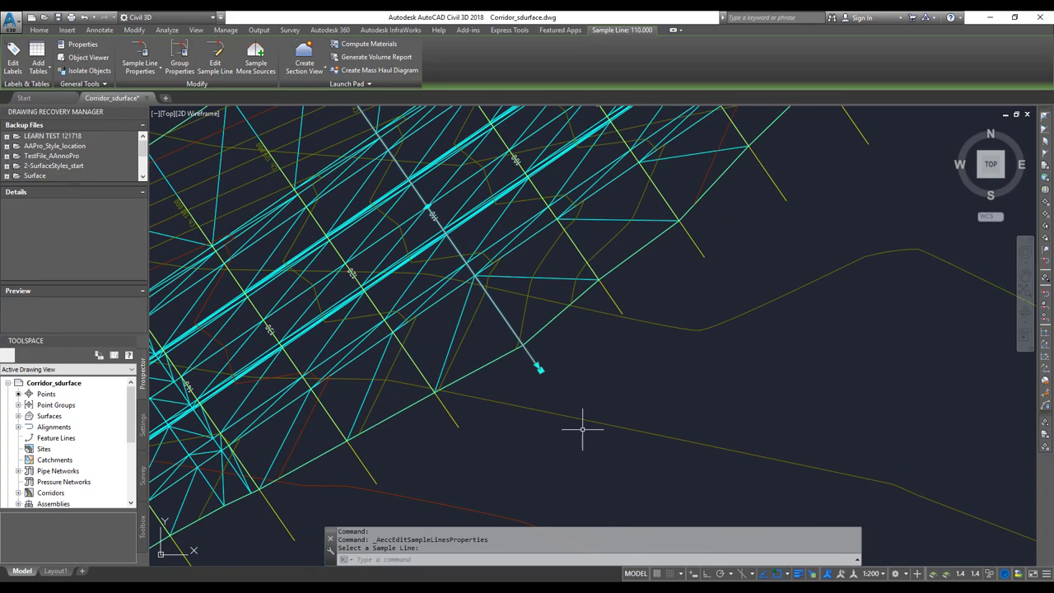
{"action": "left_click", "coordinate": [539, 368]}
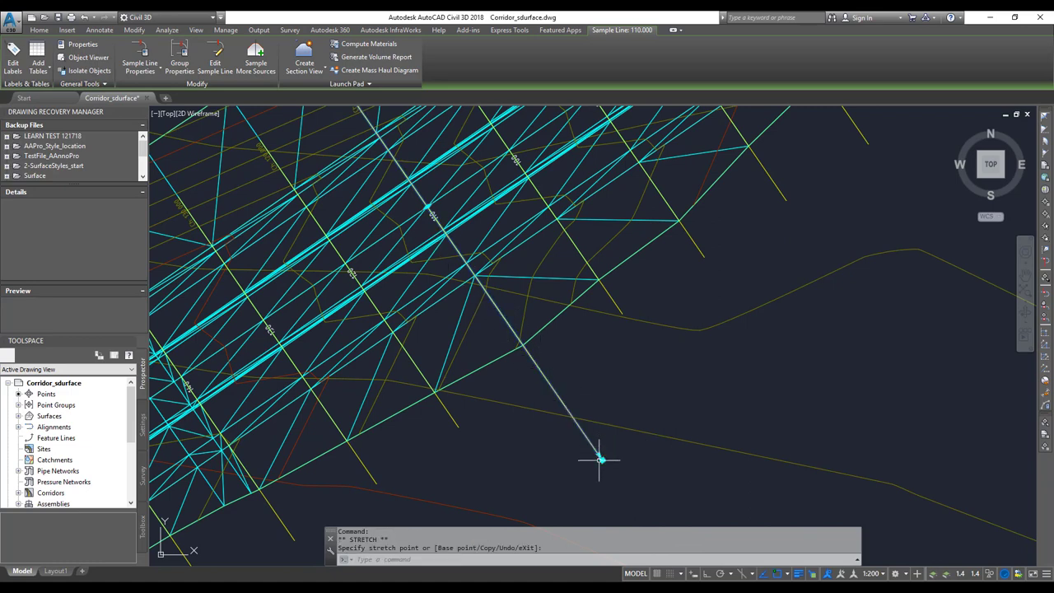
{"action": "left_click", "coordinate": [599, 454]}
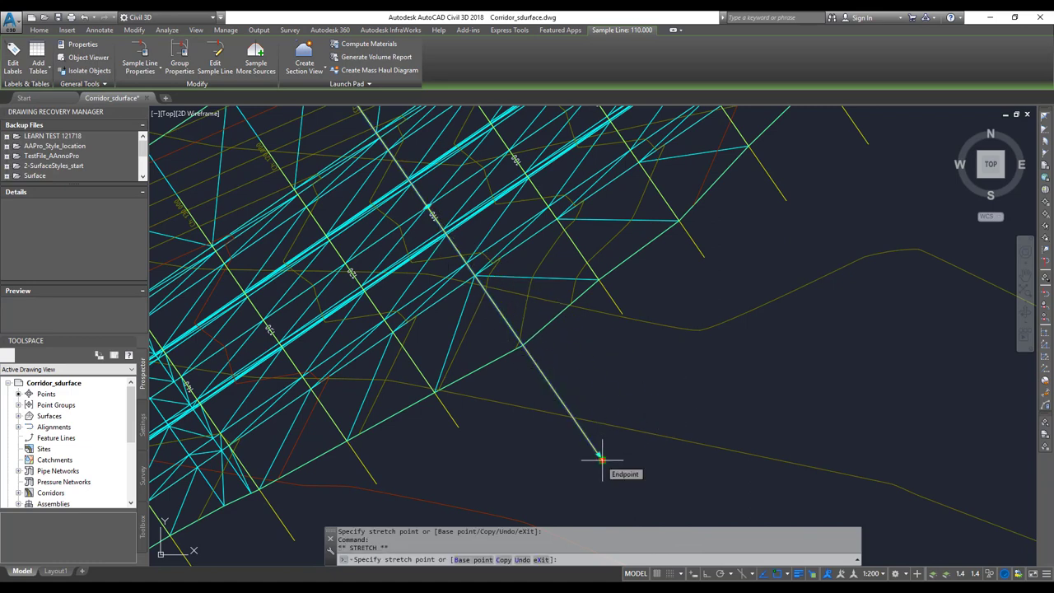
{"action": "left_click", "coordinate": [601, 459]}
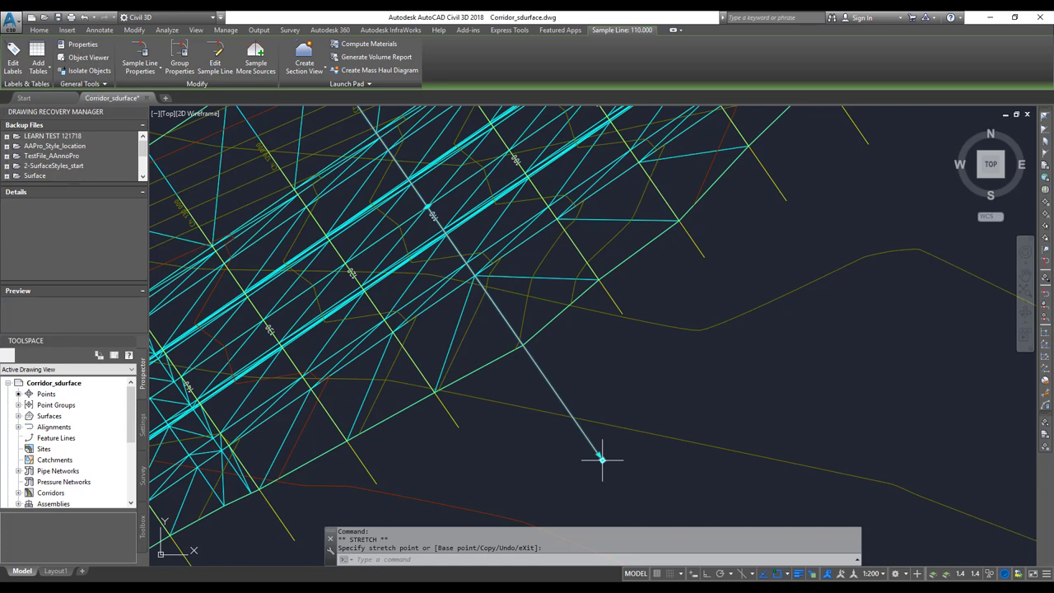
Set the left swath width of sample line 110.000 to 15 m and finish editing the sample line.
{"action": "left_click", "coordinate": [219, 64]}
{"action": "left_click", "coordinate": [538, 365]}
{"action": "left_click", "coordinate": [534, 365]}
{"action": "left_click", "coordinate": [534, 365]}
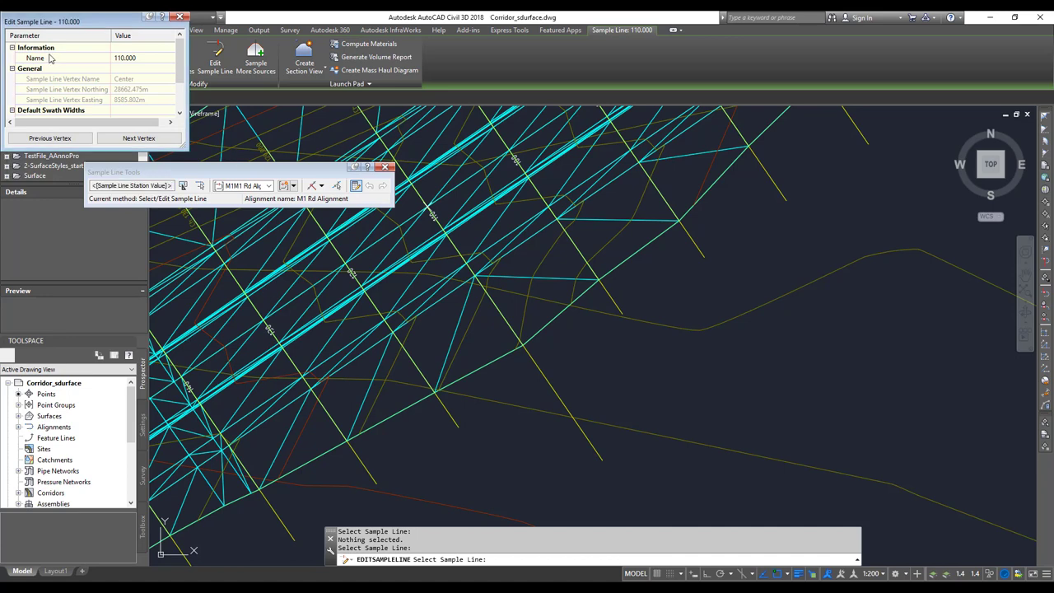
{"action": "left_click_drag", "start_coordinate": [182, 146], "coordinate": [311, 457]}
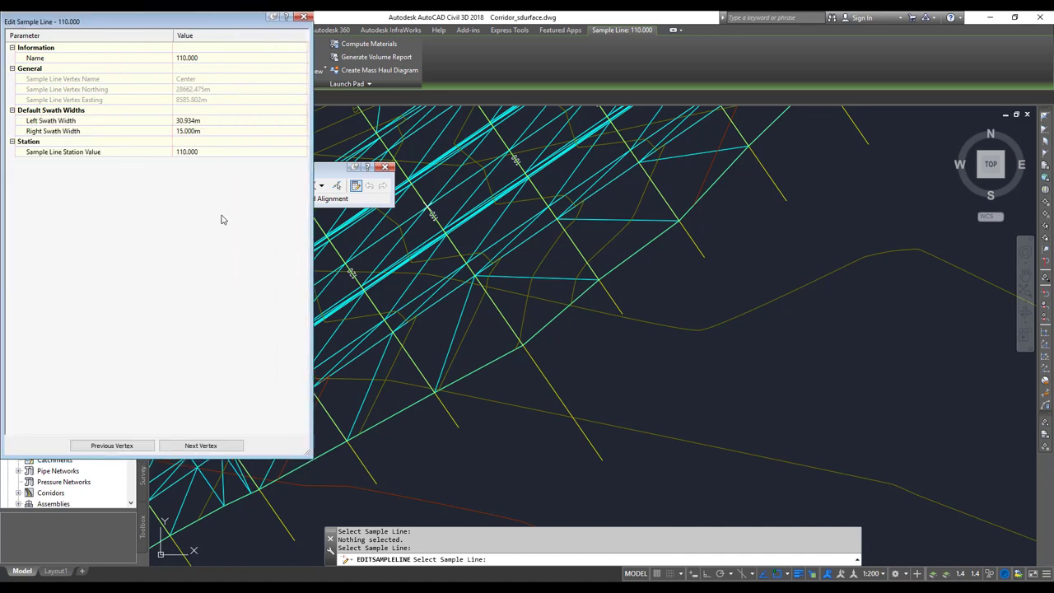
{"action": "left_click", "coordinate": [206, 120]}
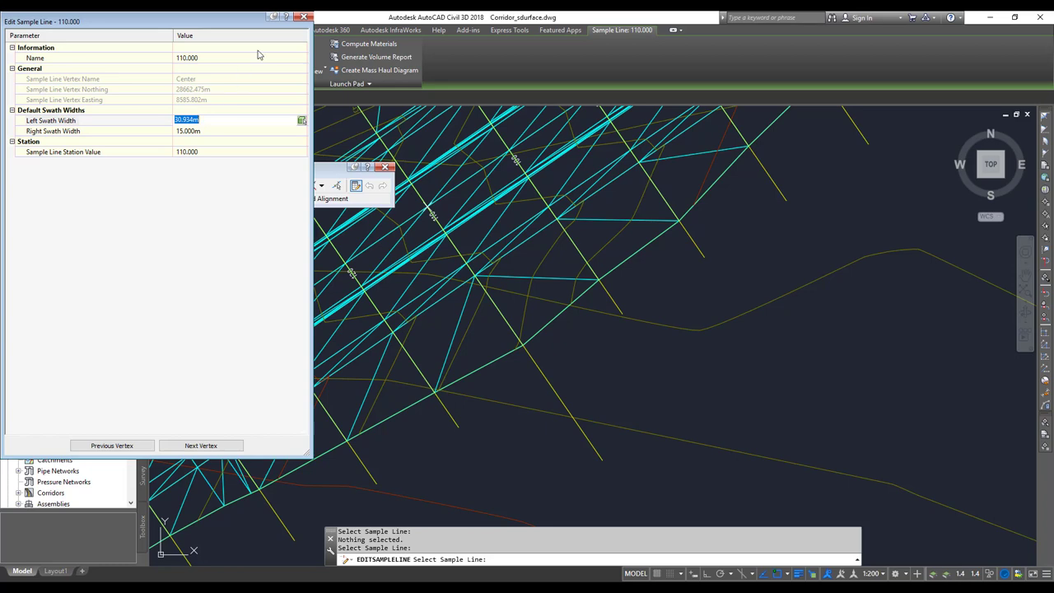
{"action": "type", "text": "15"}
{"action": "key", "text": "Tab"}
{"action": "left_click", "coordinate": [303, 17]}
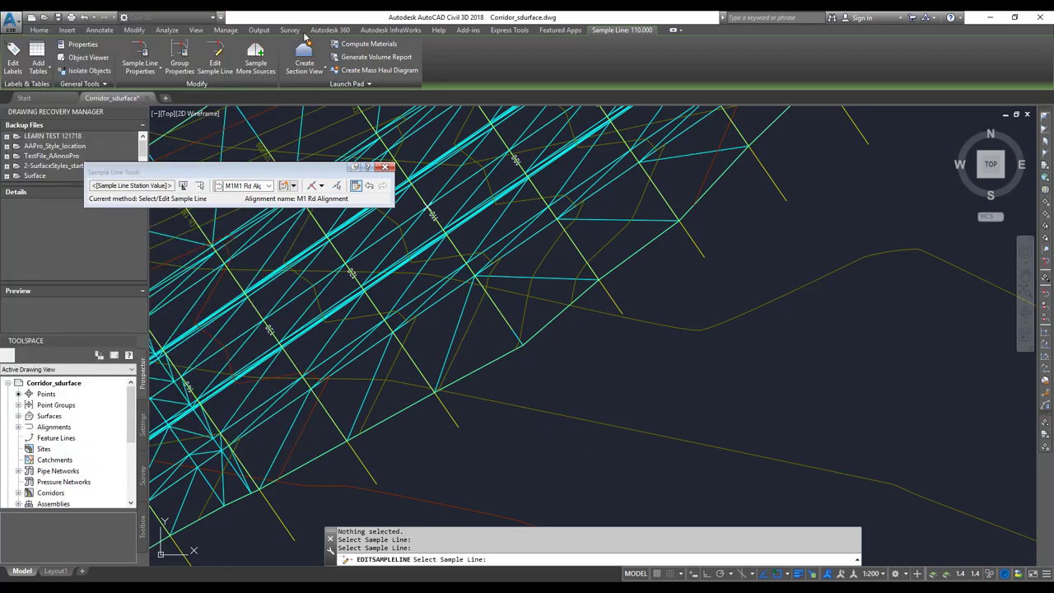
{"action": "left_click", "coordinate": [385, 166]}
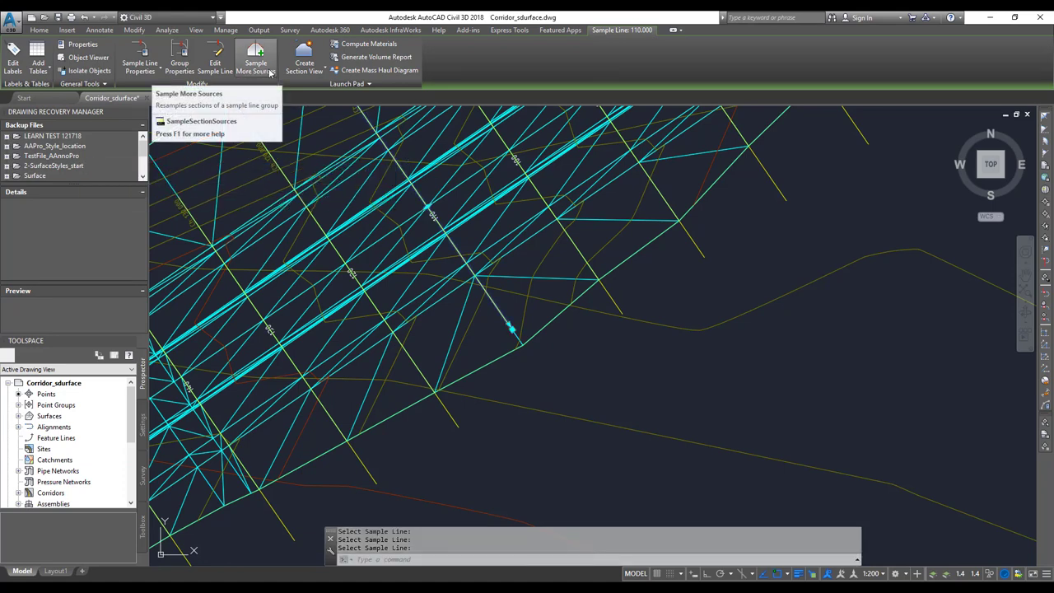
{"action": "left_click", "coordinate": [256, 66]}
{"action": "left_click", "coordinate": [641, 319]}
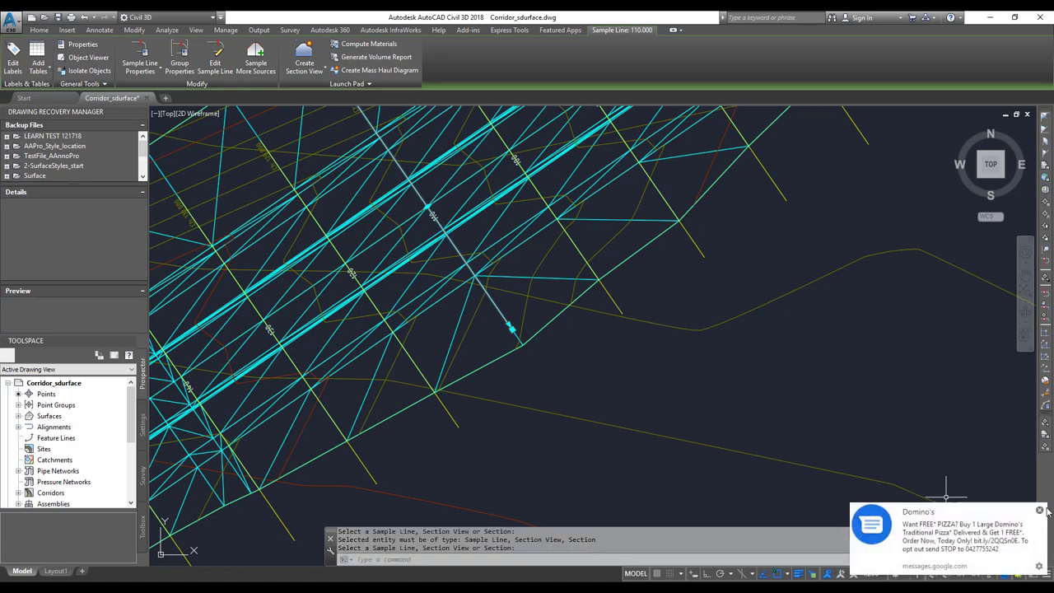
{"action": "left_click", "coordinate": [1040, 510]}
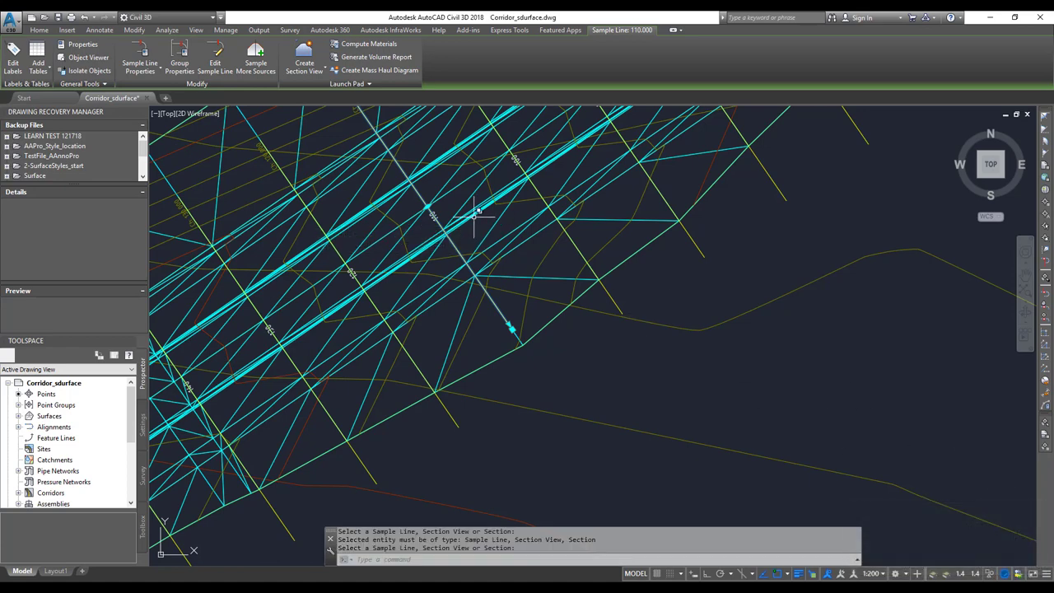
{"action": "mouse_move", "coordinate": [476, 213]}
{"action": "left_click", "coordinate": [305, 72]}
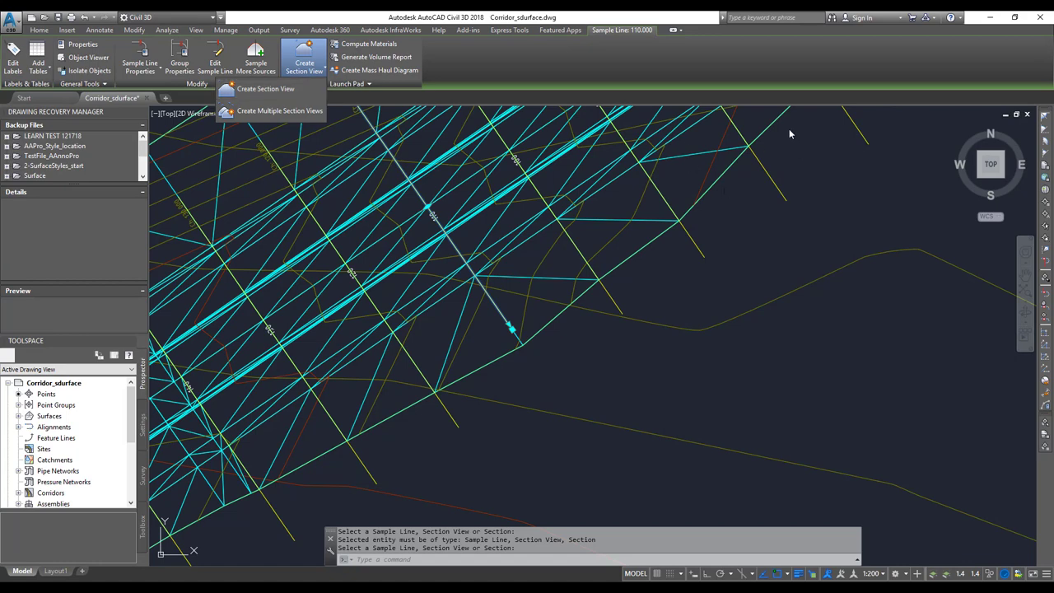
{"action": "left_click", "coordinate": [39, 30]}
{"action": "left_click", "coordinate": [365, 62]}
{"action": "key", "text": "Escape"}
Start creating multiple section views for the M1 Rd Alignment and its M1 sample line group.
{"action": "left_click", "coordinate": [373, 72]}
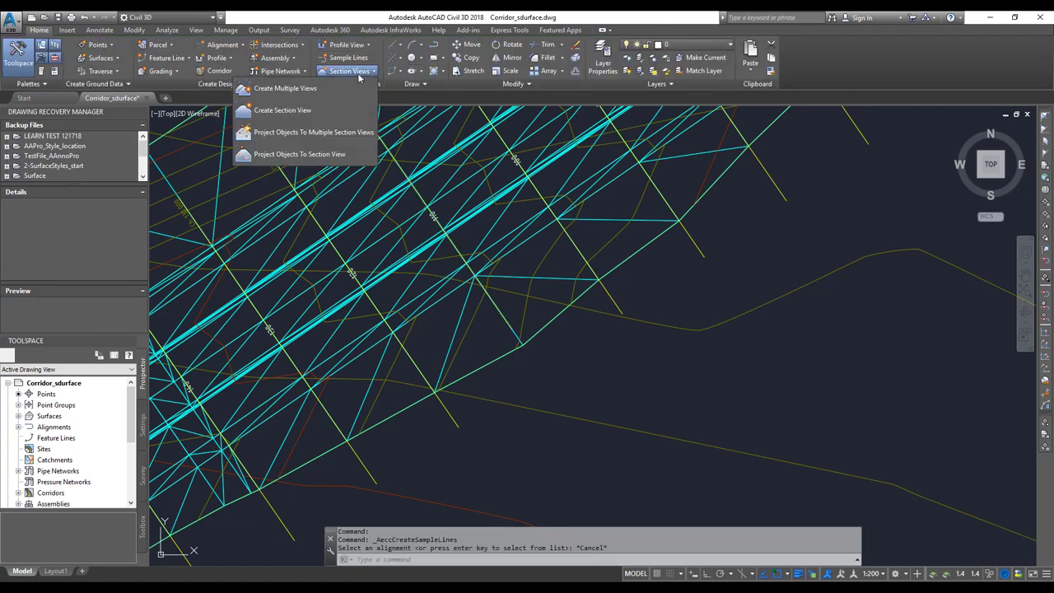
{"action": "left_click", "coordinate": [289, 91]}
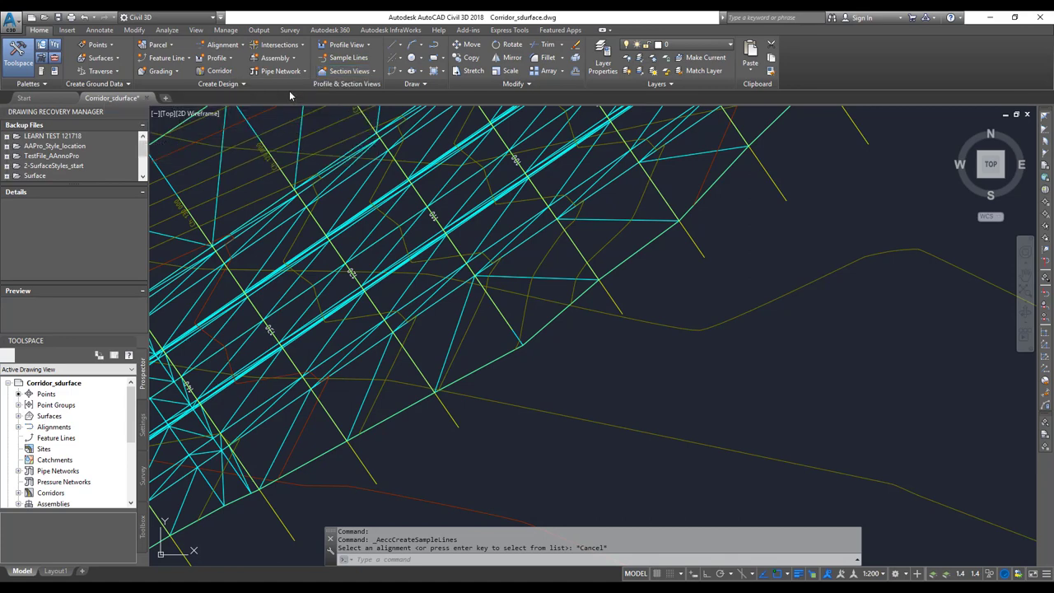
{"action": "left_click", "coordinate": [498, 203]}
{"action": "left_click", "coordinate": [457, 212]}
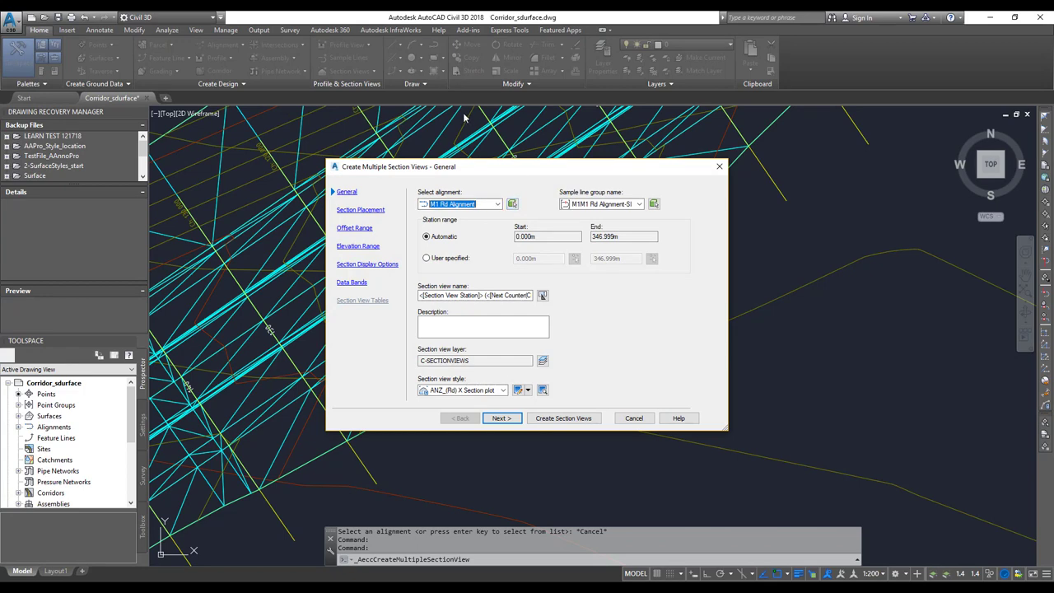
{"action": "left_click", "coordinate": [608, 205]}
{"action": "left_click", "coordinate": [609, 214]}
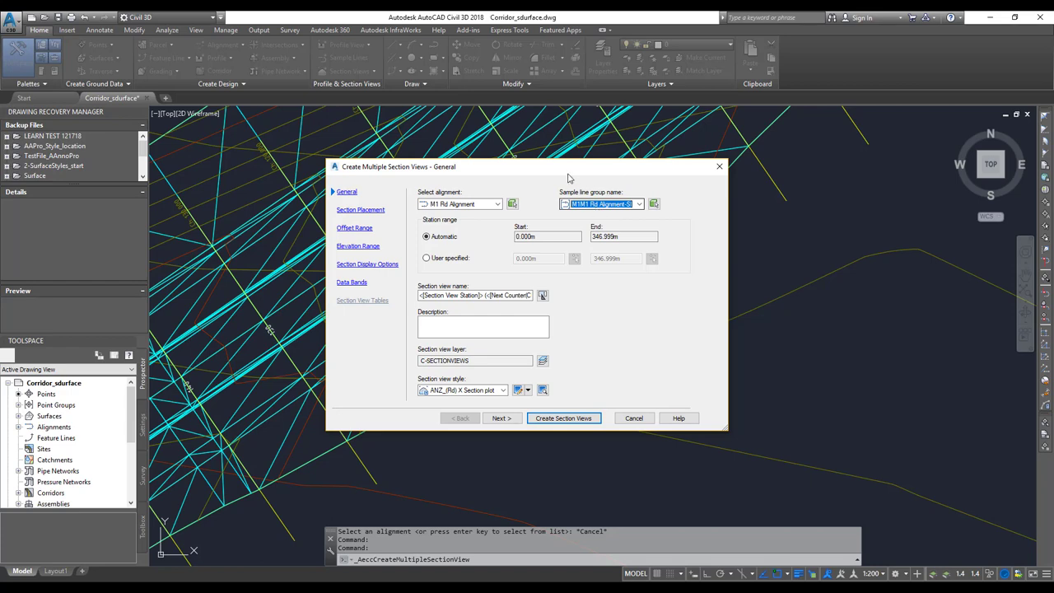
Fill in the general section view settings: name prefix "M1", description "M1 Road" and an ANZ_(Rd) X Section plot style.
{"action": "left_click", "coordinate": [465, 321]}
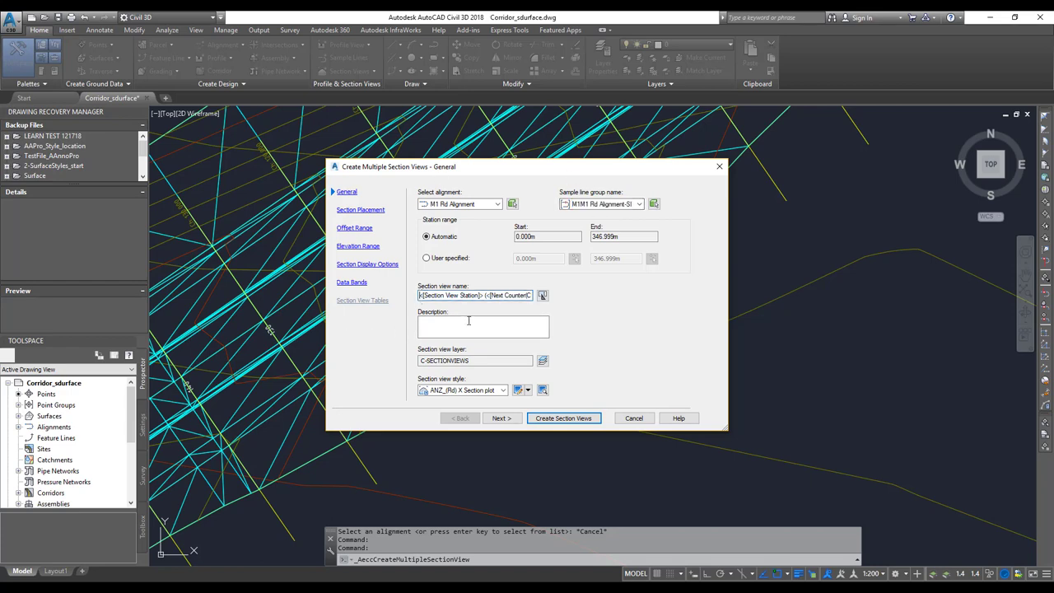
{"action": "type", "text": "M1"}
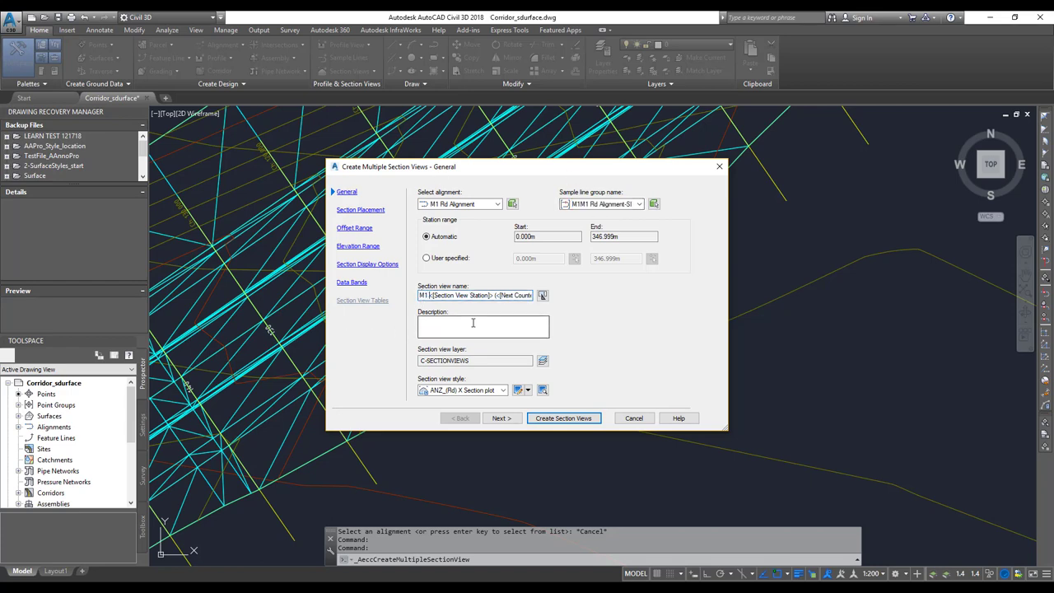
{"action": "left_click", "coordinate": [458, 323]}
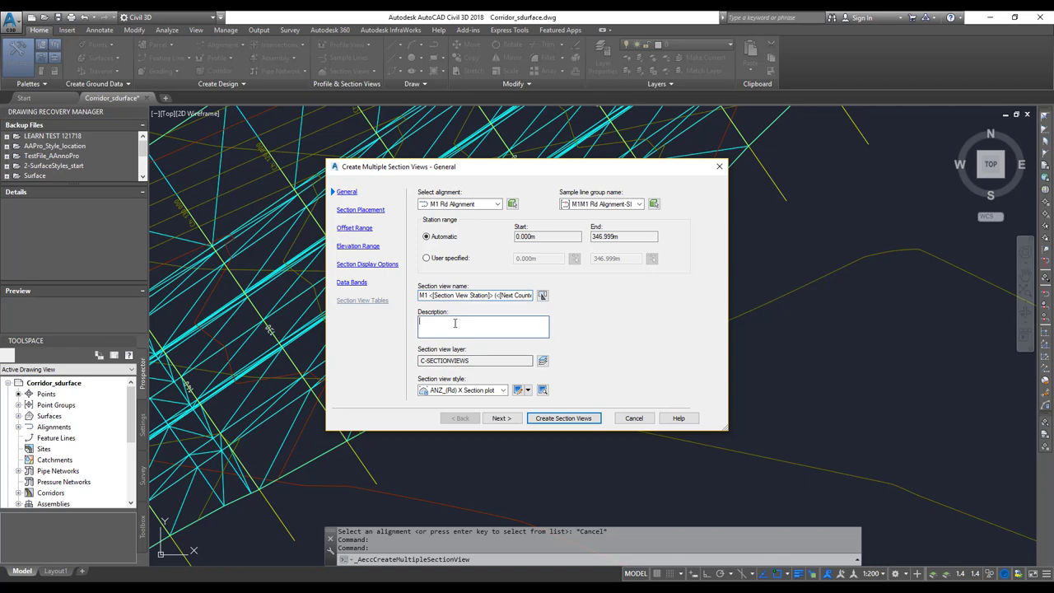
{"action": "type", "text": "M1 Road"}
{"action": "left_click", "coordinate": [446, 391]}
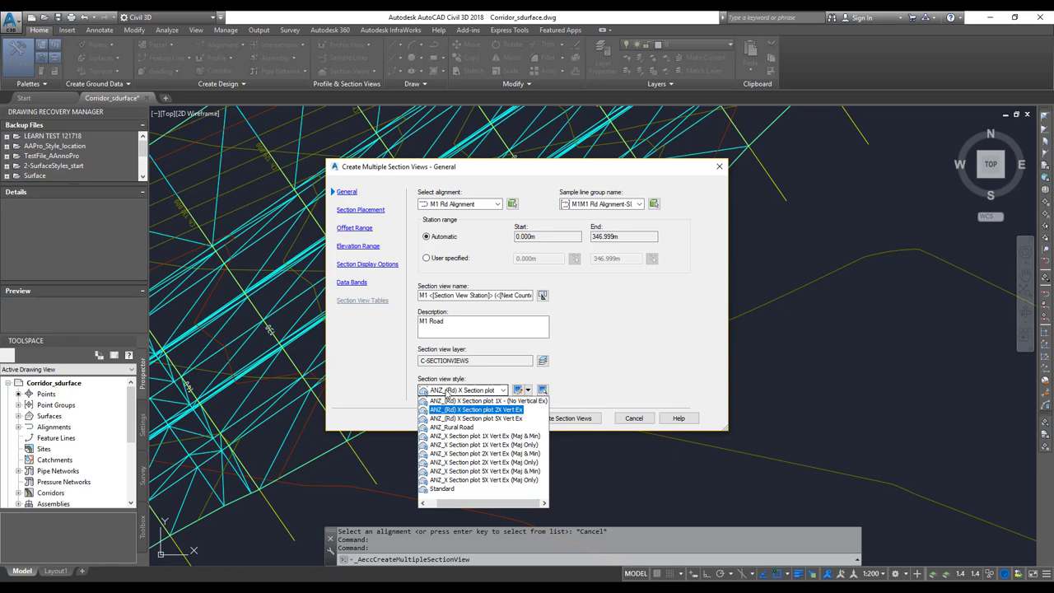
{"action": "left_click", "coordinate": [512, 445]}
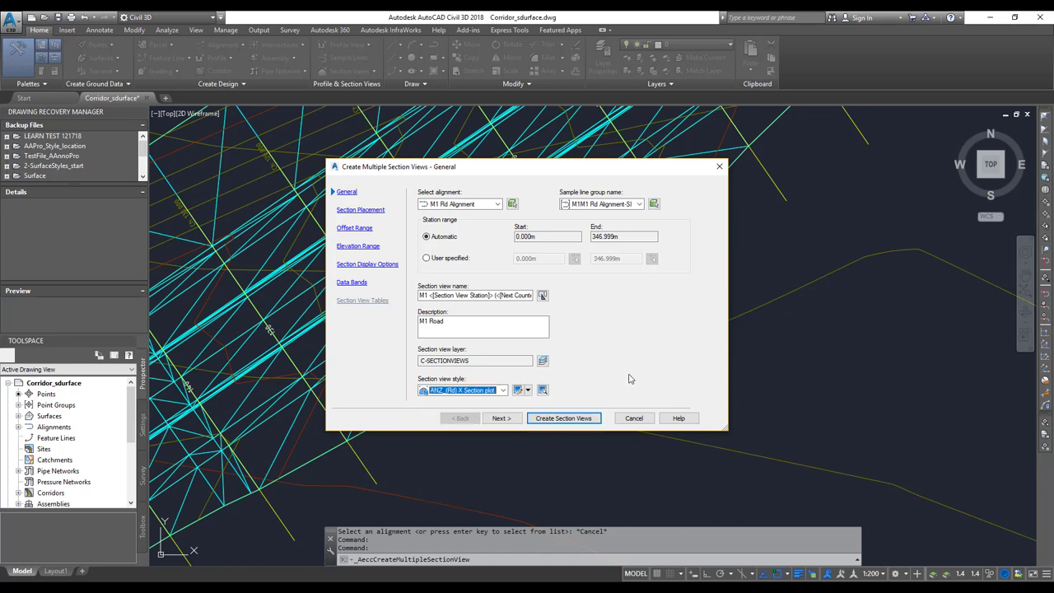
Continue to the section placement settings and open the layout selection for the production cross section sheet template.
{"action": "left_click", "coordinate": [506, 420]}
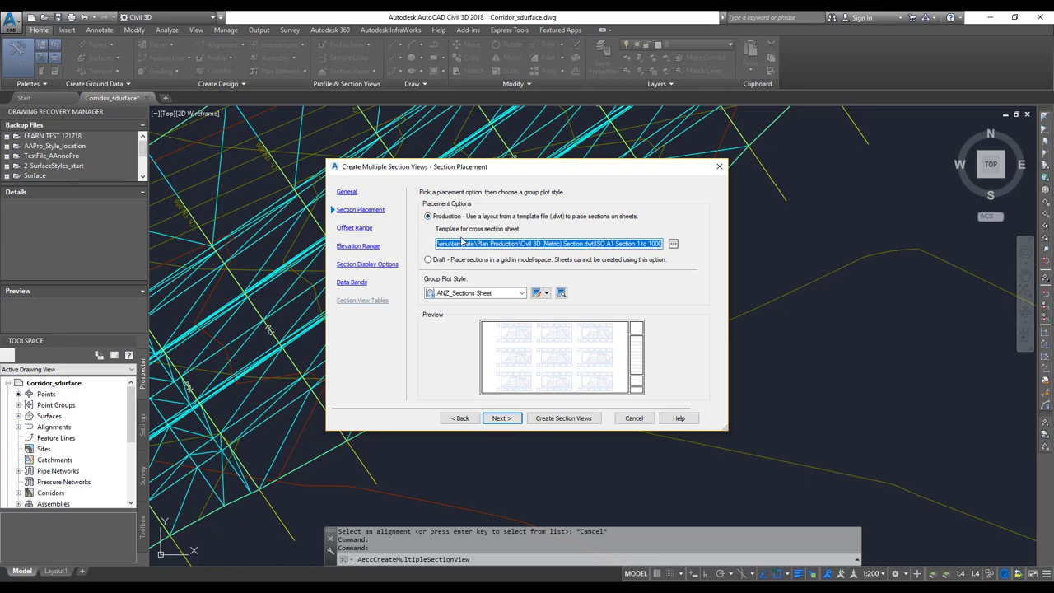
{"action": "left_click", "coordinate": [674, 246]}
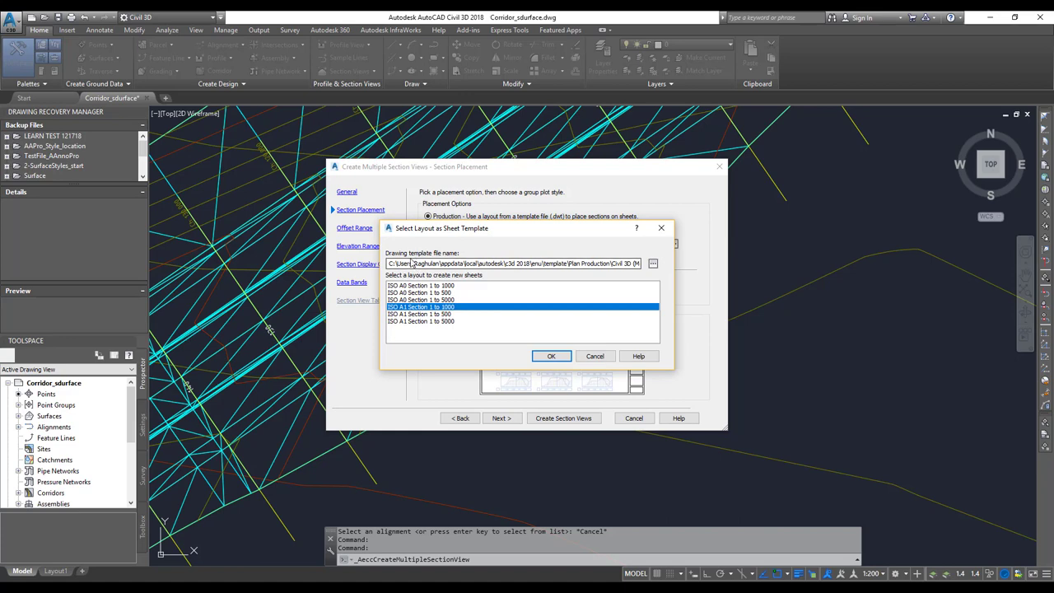
{"action": "left_click", "coordinate": [653, 265]}
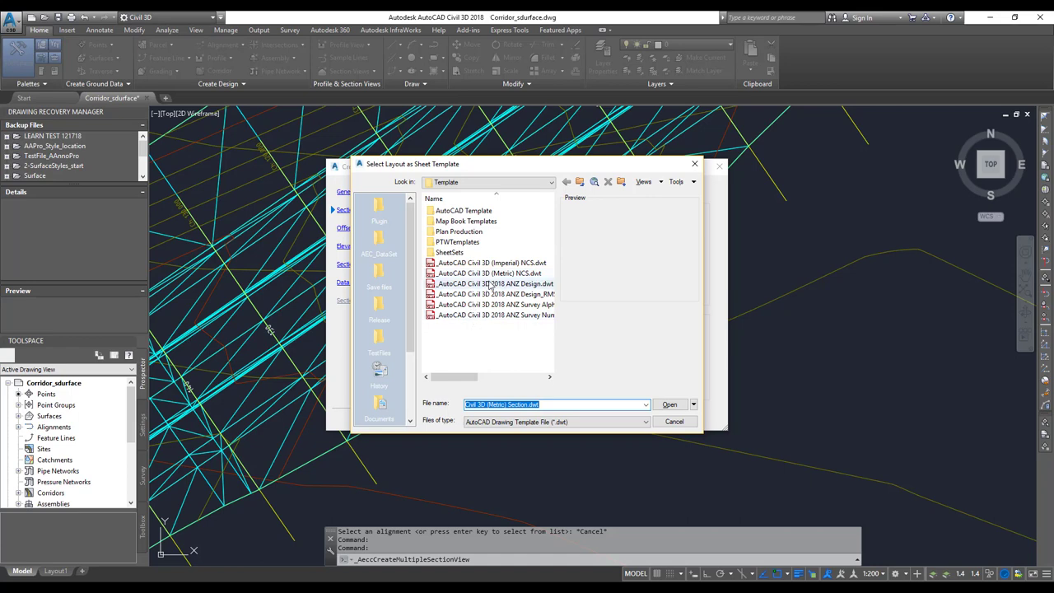
{"action": "double_click", "coordinate": [458, 231]}
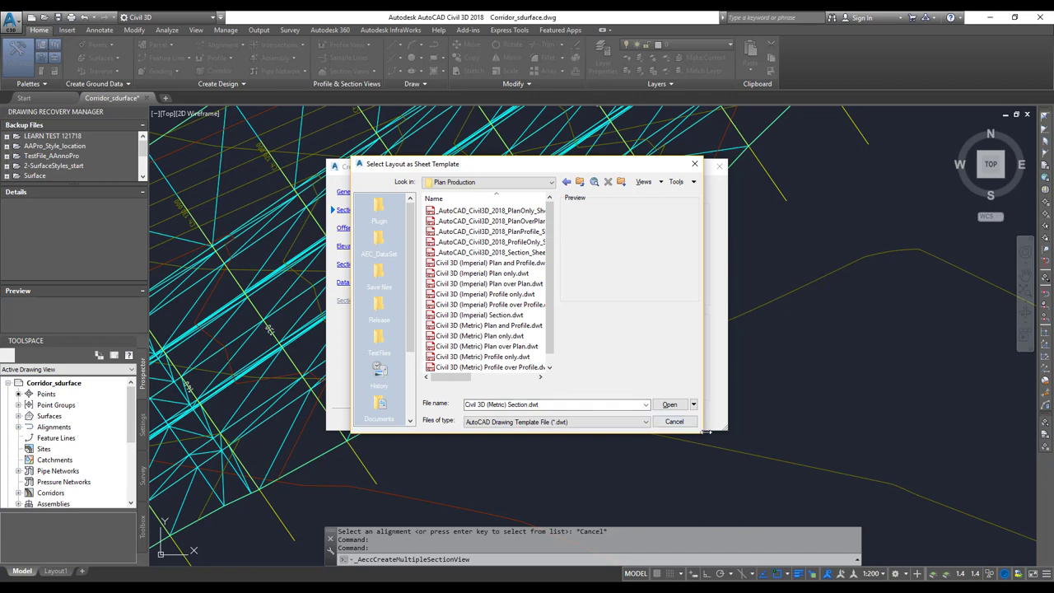
{"action": "left_click_drag", "start_coordinate": [705, 434], "coordinate": [937, 512]}
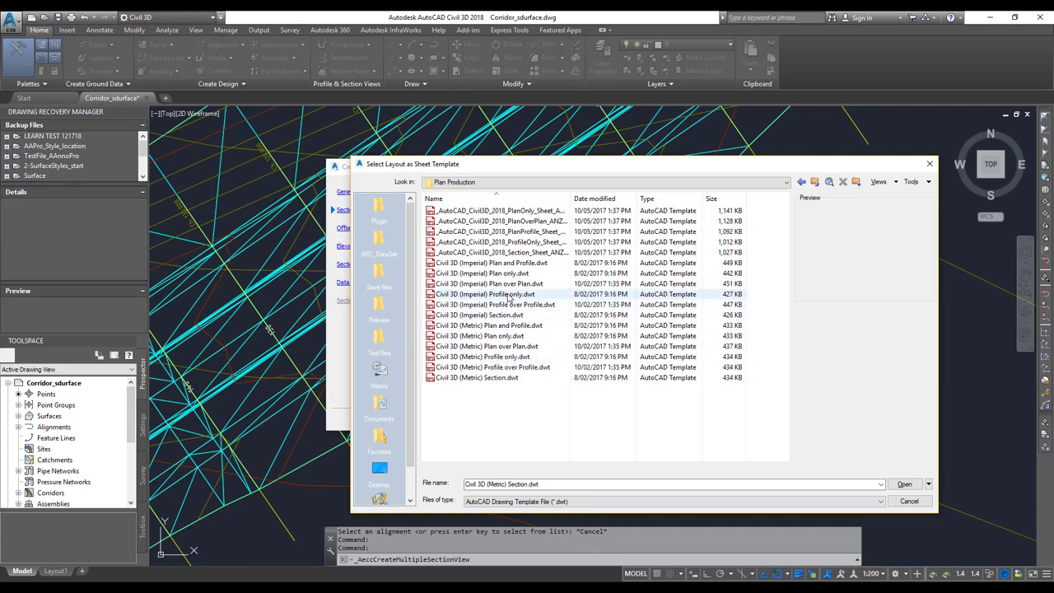
{"action": "left_click_drag", "start_coordinate": [571, 198], "coordinate": [672, 198]}
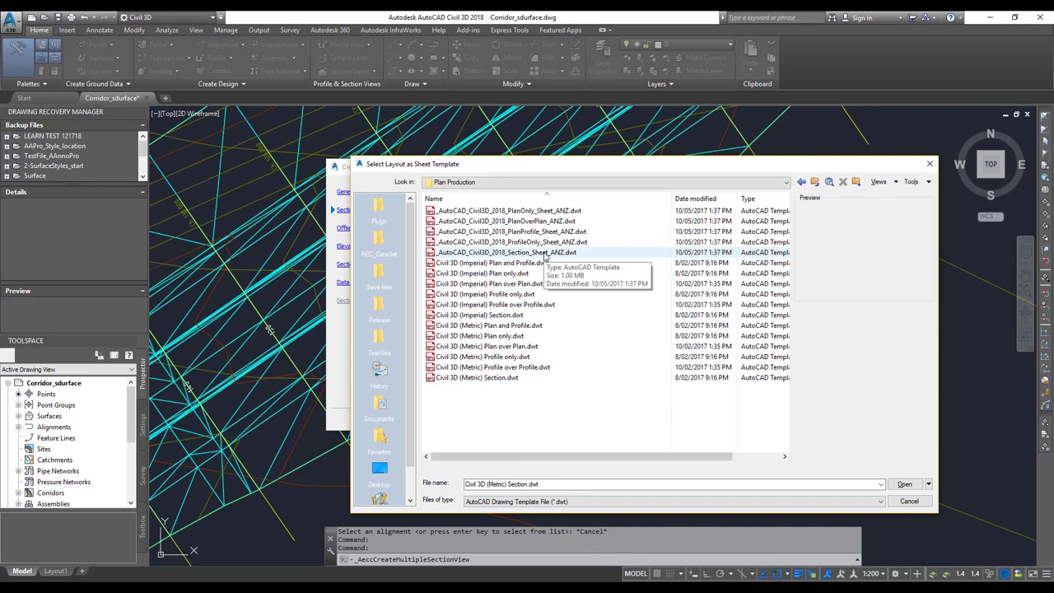
{"action": "left_click", "coordinate": [909, 500]}
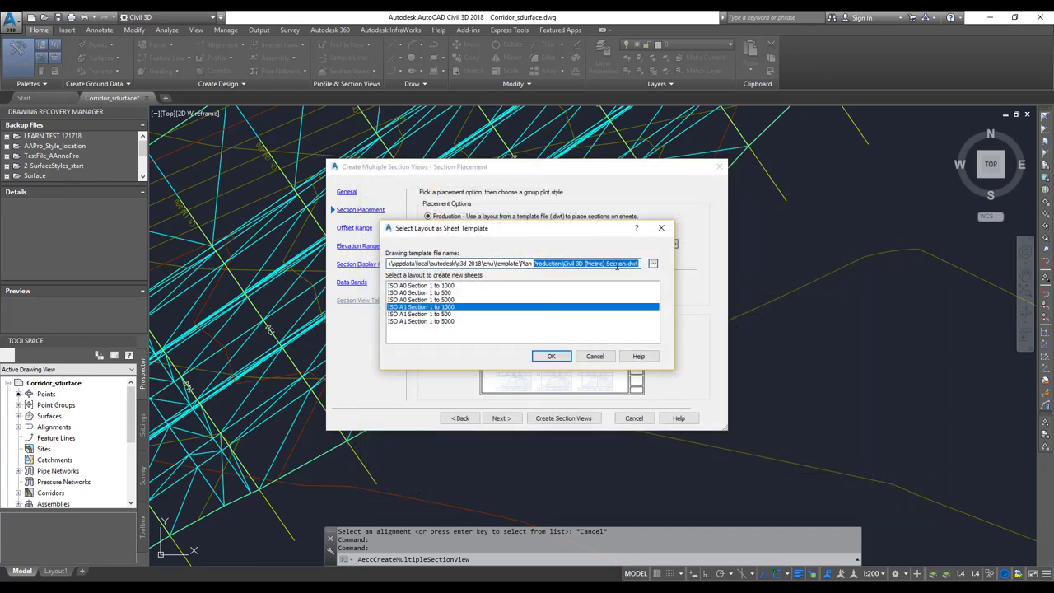
Load the sheet template file _AutoCAD_Civil3D_2018_Section_Sheet_ANZ.dwt from the Plan Production folder.
{"action": "left_click", "coordinate": [652, 264]}
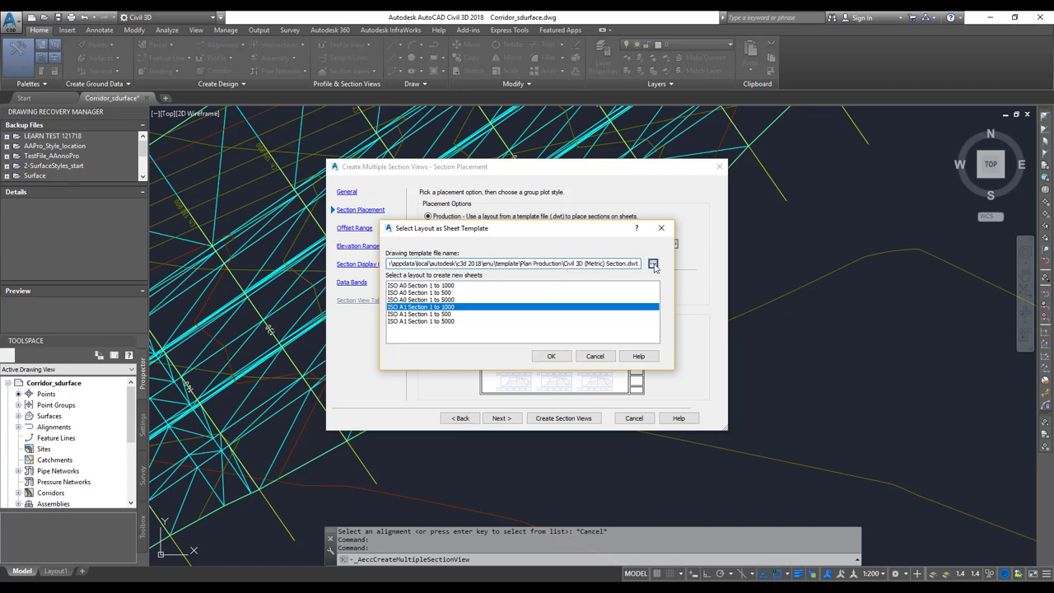
{"action": "double_click", "coordinate": [466, 233]}
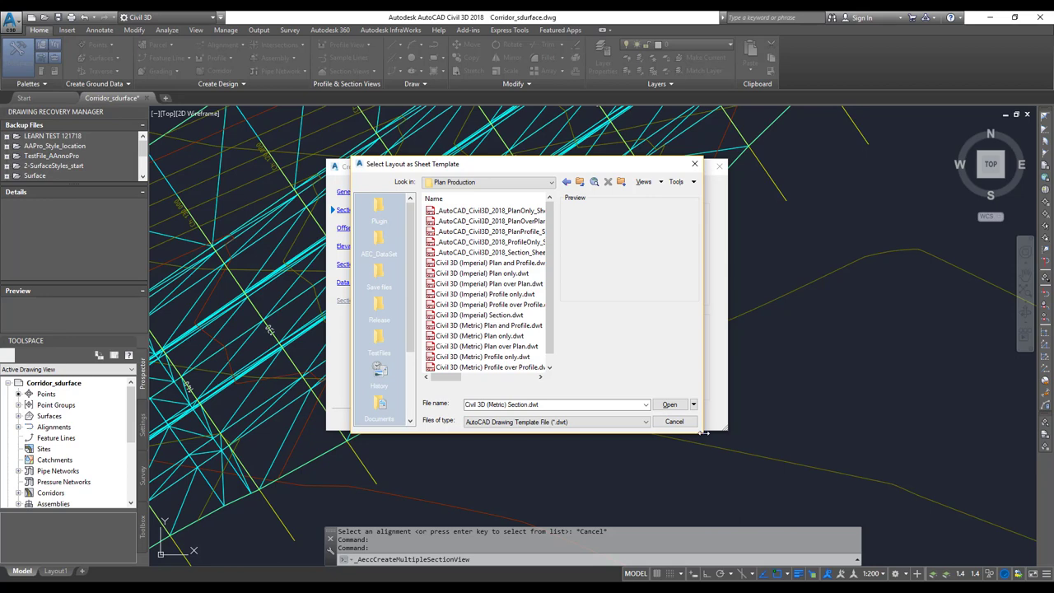
{"action": "left_click_drag", "start_coordinate": [704, 437], "coordinate": [854, 480]}
{"action": "left_click_drag", "start_coordinate": [922, 497], "coordinate": [934, 498]}
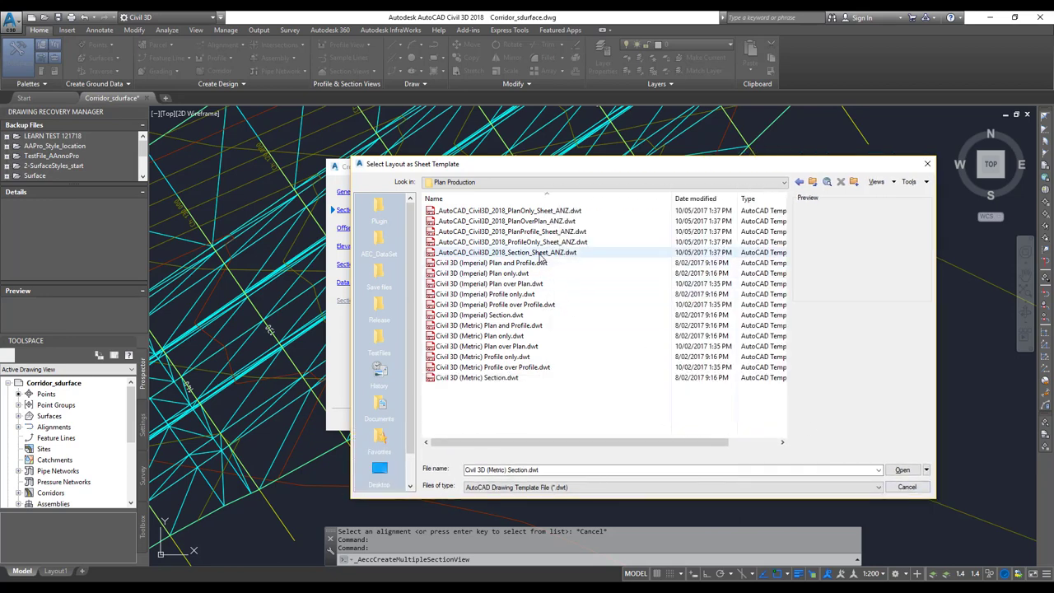
{"action": "left_click", "coordinate": [568, 252]}
{"action": "left_click", "coordinate": [477, 377]}
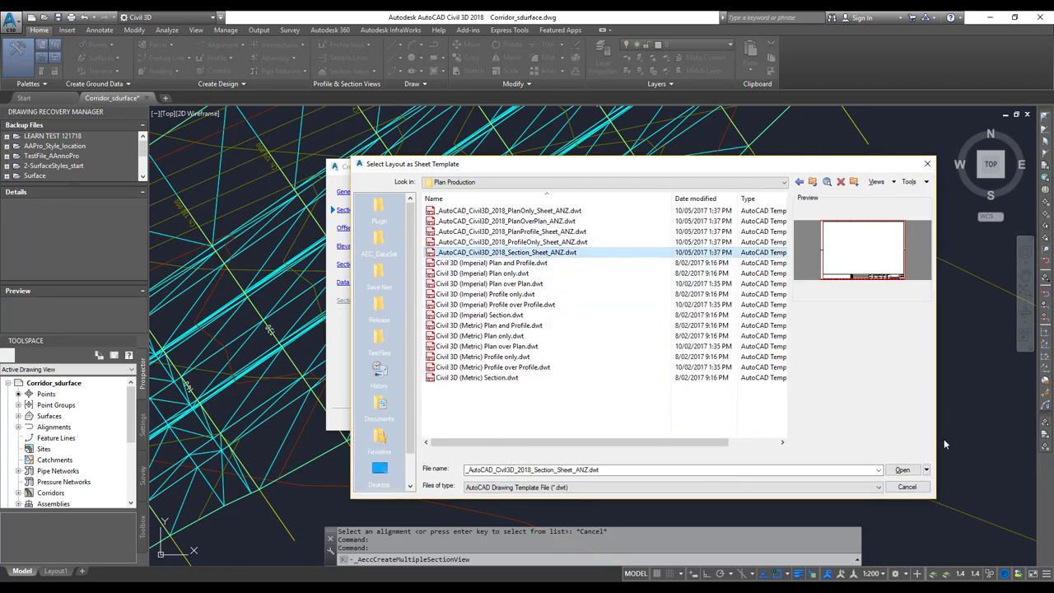
{"action": "left_click", "coordinate": [902, 469]}
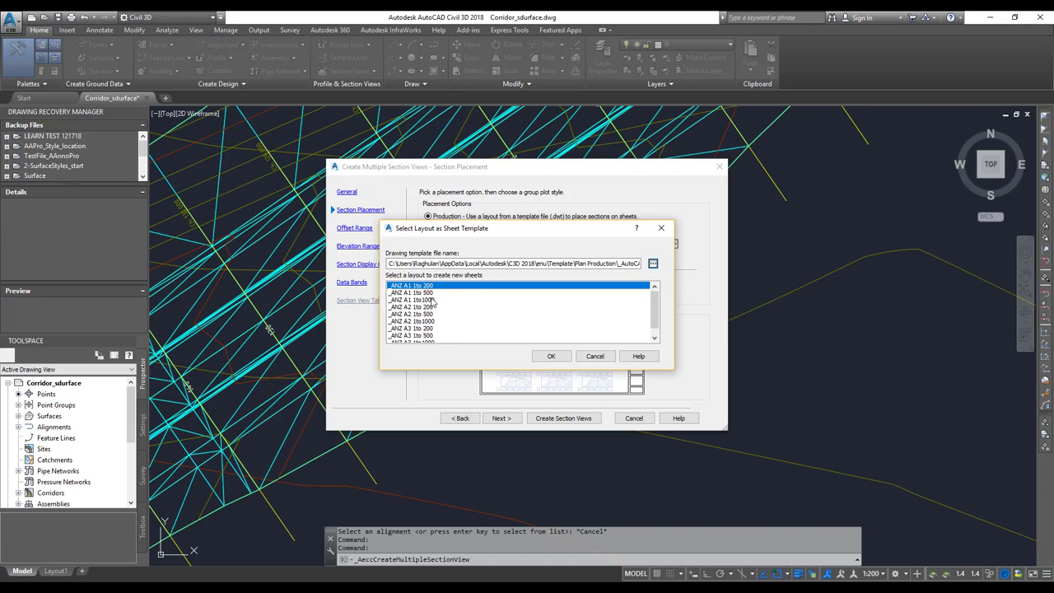
Choose the _ANZ A3 1to 500 layout for the new section sheets and confirm it.
{"action": "scroll", "coordinate": [432, 301], "scroll_direction": "down", "scroll_amount": 1}
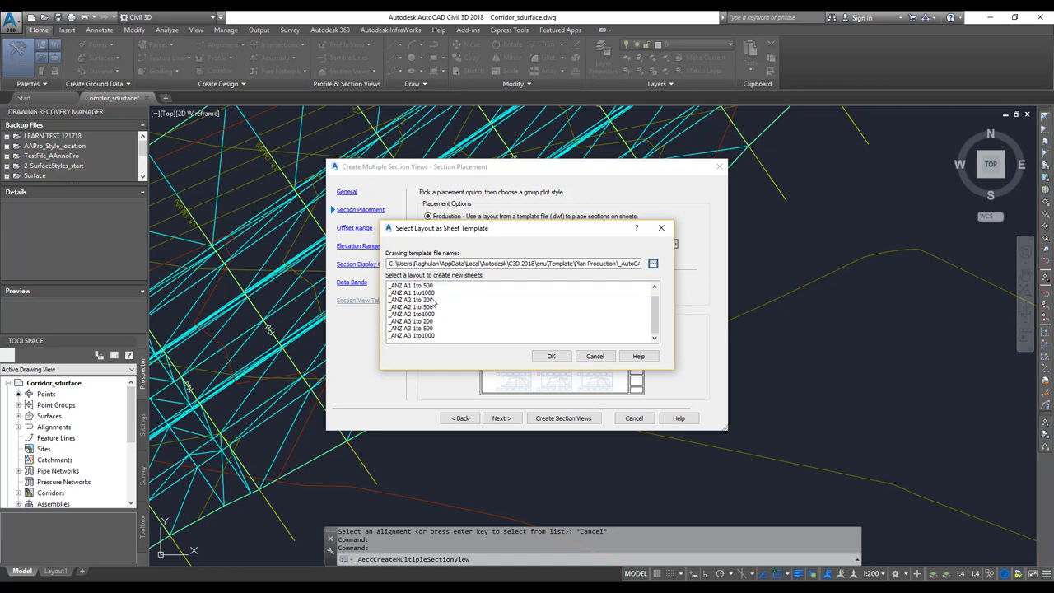
{"action": "left_click", "coordinate": [429, 329]}
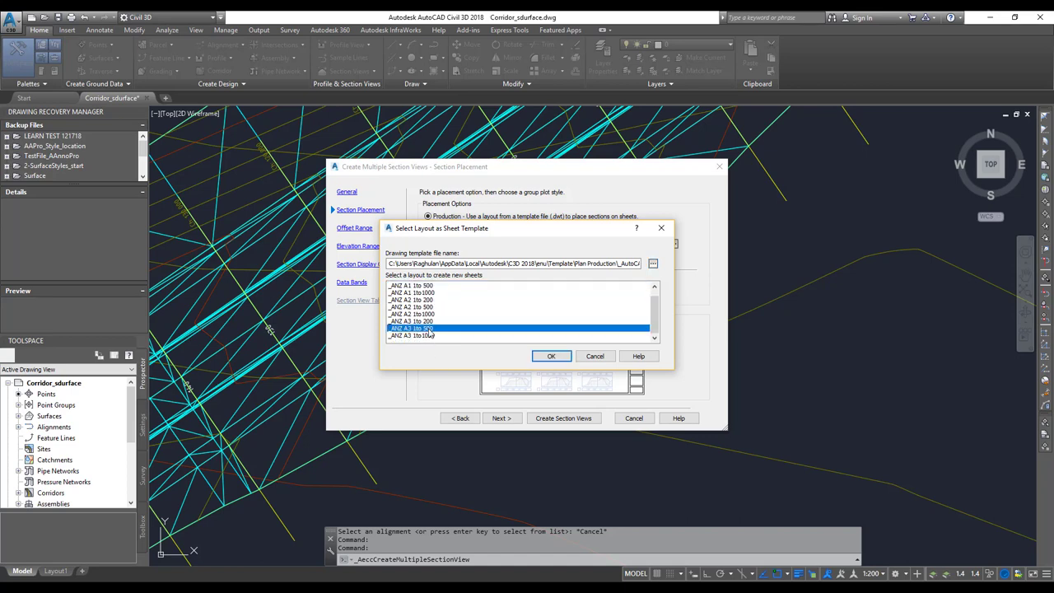
{"action": "left_click", "coordinate": [552, 357]}
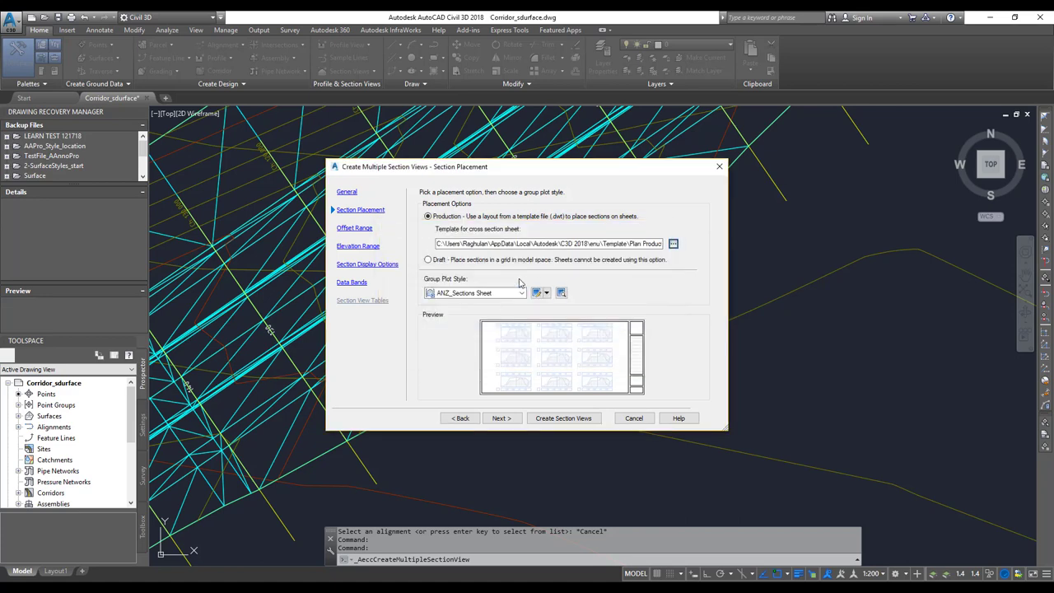
Keep the automatic offset and elevation ranges and continue to the section display options.
{"action": "left_click", "coordinate": [502, 418]}
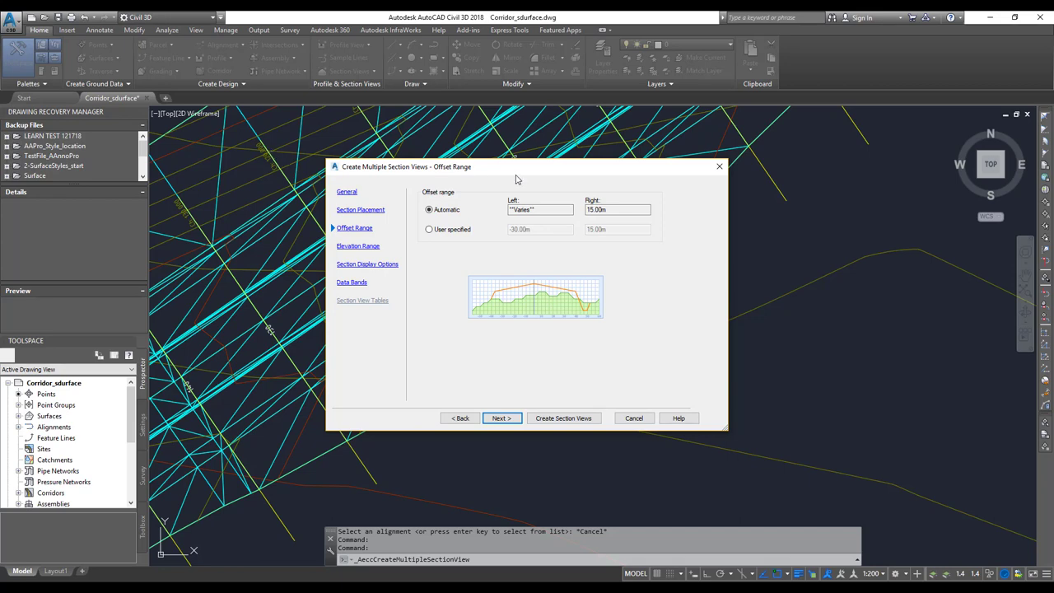
{"action": "left_click", "coordinate": [565, 209]}
{"action": "left_click", "coordinate": [512, 419]}
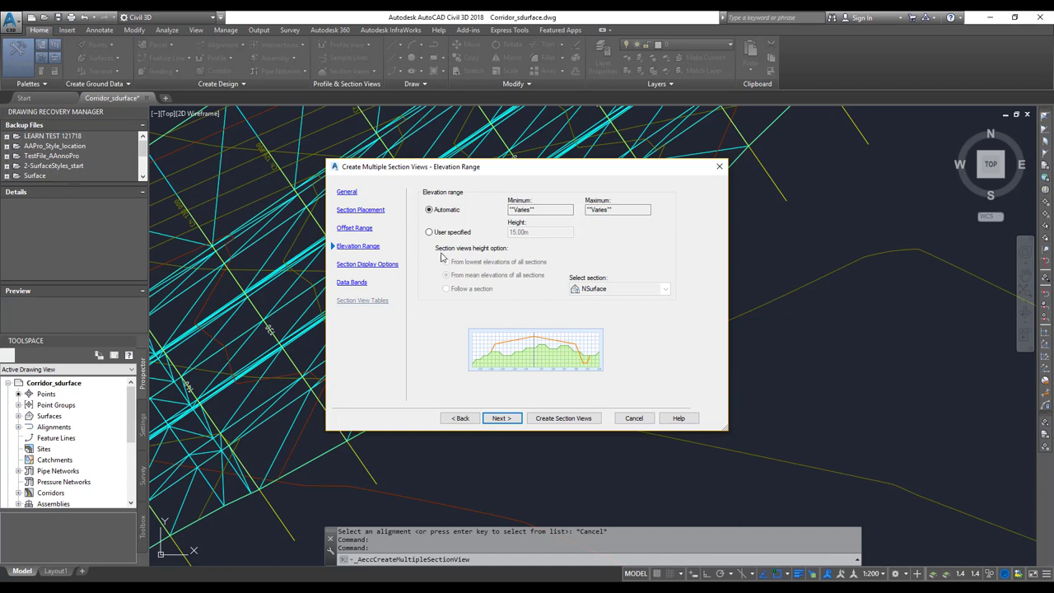
{"action": "left_click", "coordinate": [506, 421]}
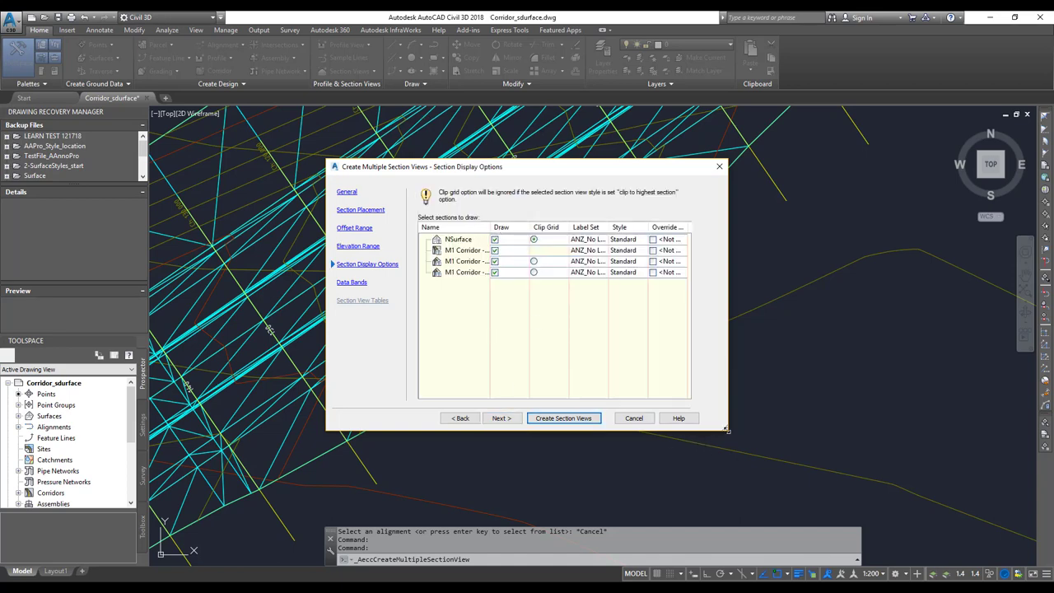
Enlarge the wizard so the full section names are readable and set the NSurface section style to ANZ_Surface Existing.
{"action": "left_click_drag", "start_coordinate": [726, 429], "coordinate": [980, 527]}
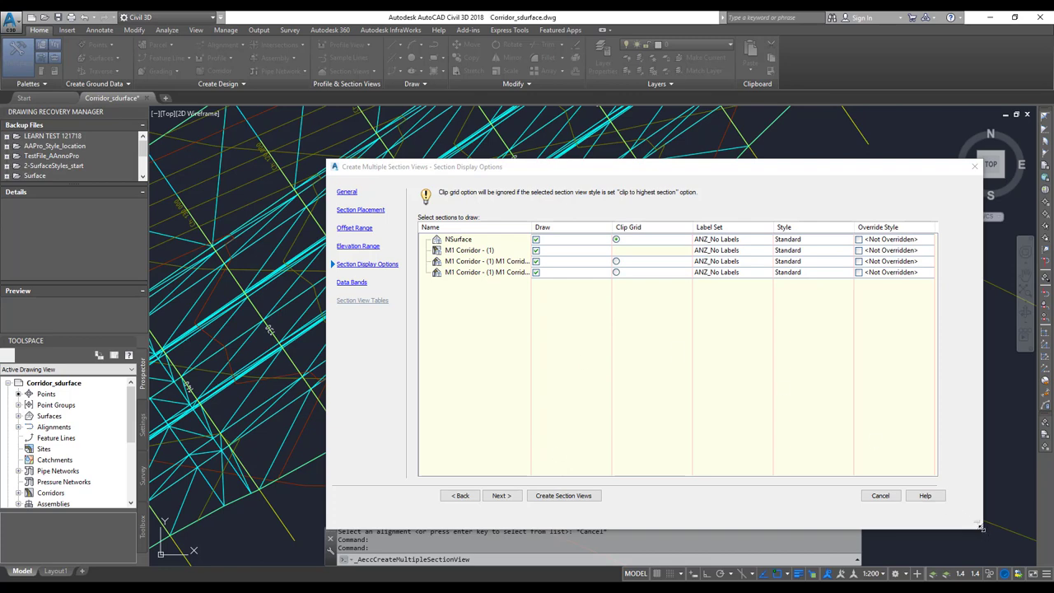
{"action": "left_click_drag", "start_coordinate": [984, 533], "coordinate": [1025, 540]}
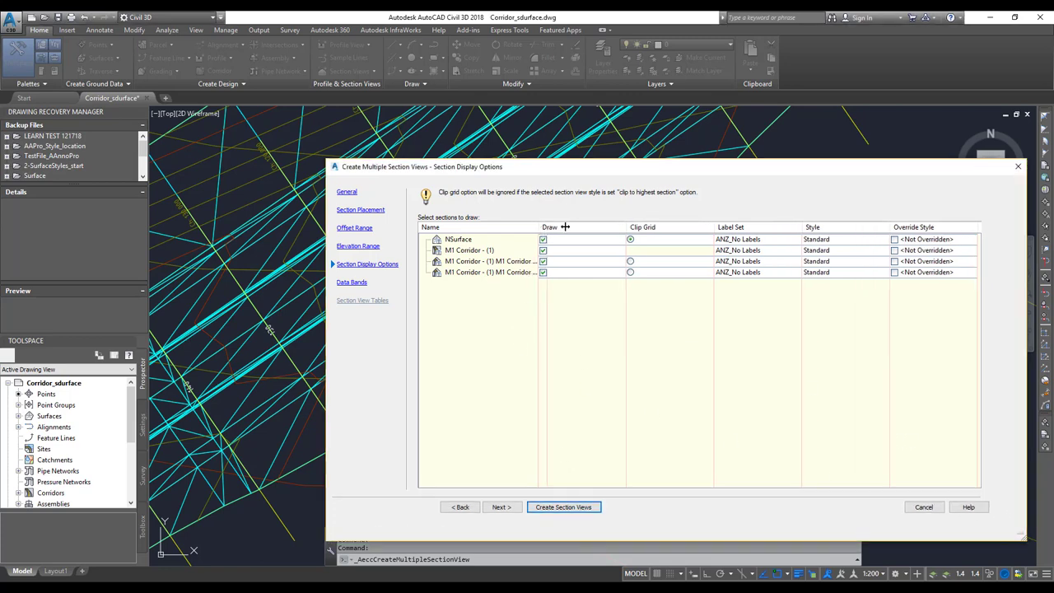
{"action": "left_click_drag", "start_coordinate": [538, 228], "coordinate": [588, 232]}
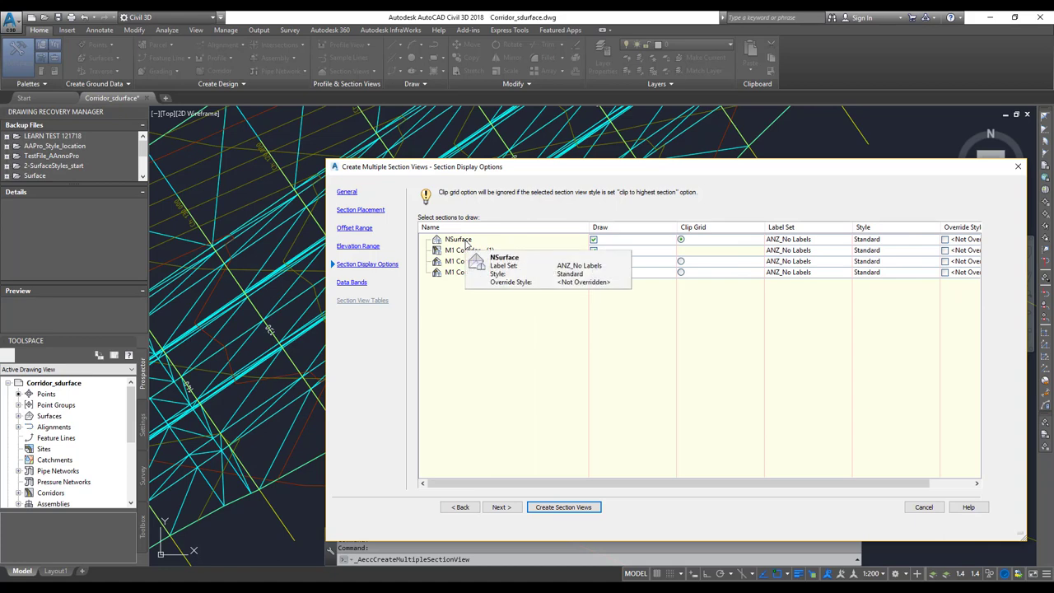
{"action": "left_click_drag", "start_coordinate": [608, 172], "coordinate": [528, 166]}
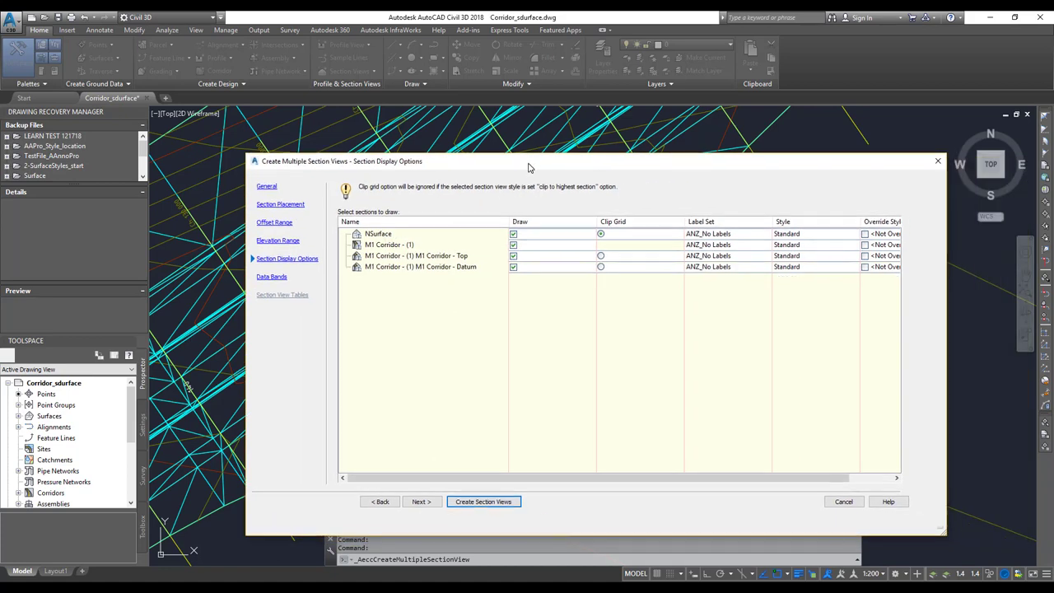
{"action": "left_click", "coordinate": [811, 235]}
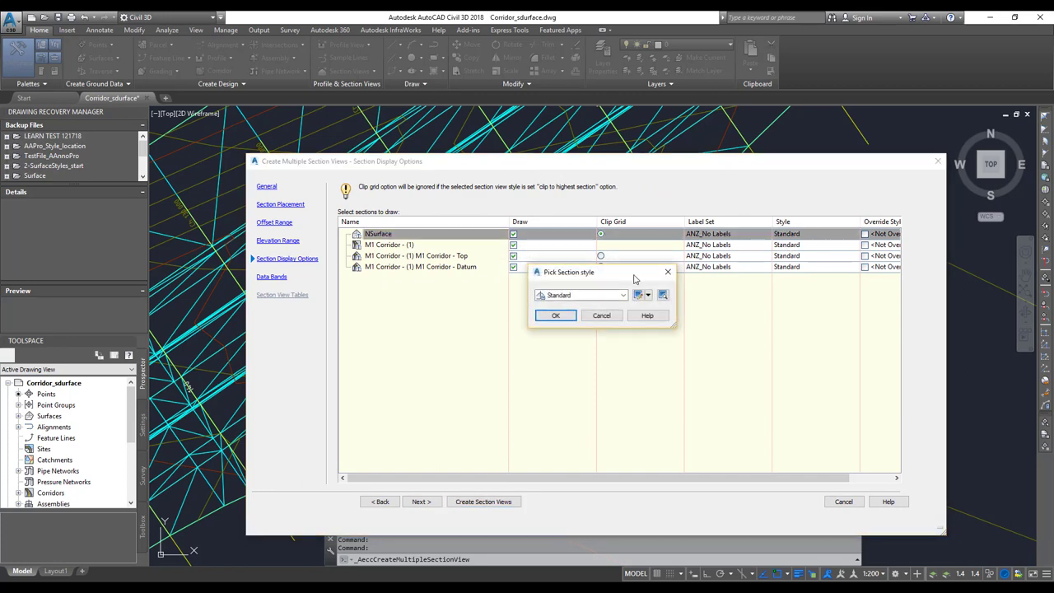
{"action": "left_click", "coordinate": [601, 295]}
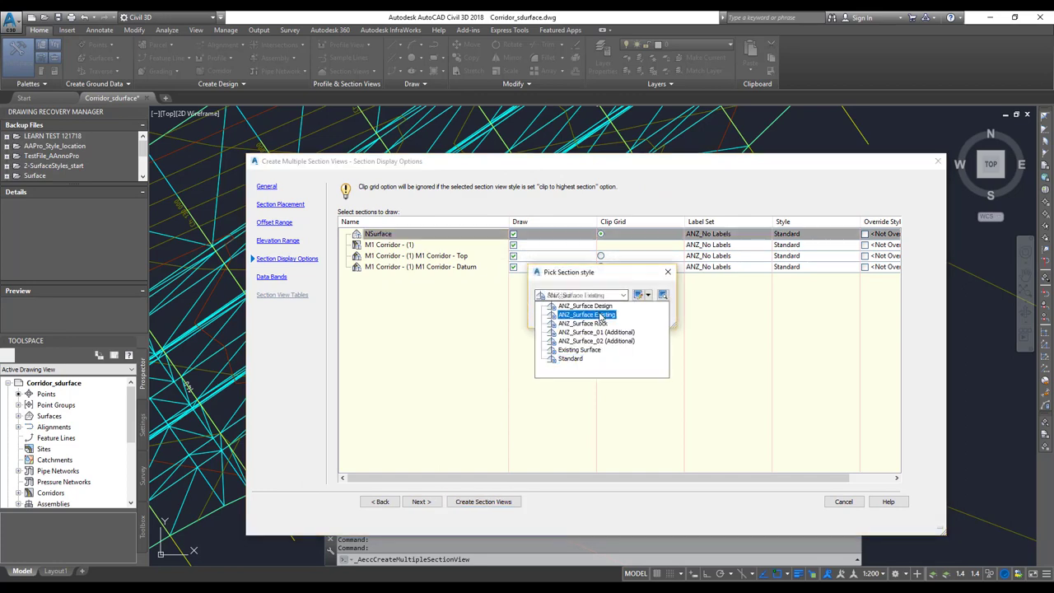
{"action": "left_click", "coordinate": [587, 314]}
{"action": "left_click", "coordinate": [558, 318]}
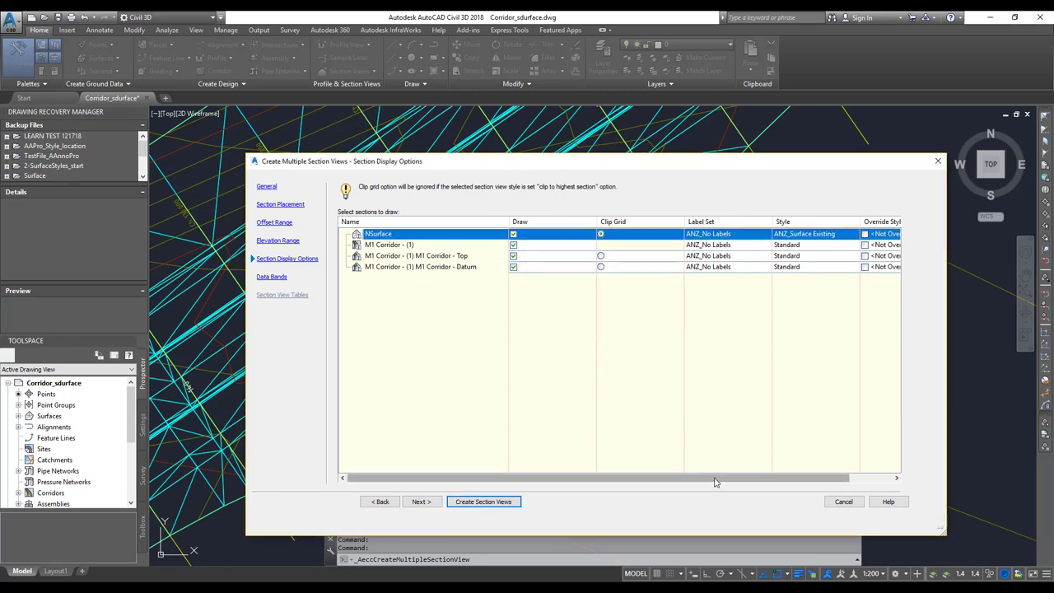
Set the code set style of M1 Corridor - (1) to _ANZ_X Section Plotting (Lables & Full Subassemblies) With Hatching.
{"action": "left_click", "coordinate": [412, 246]}
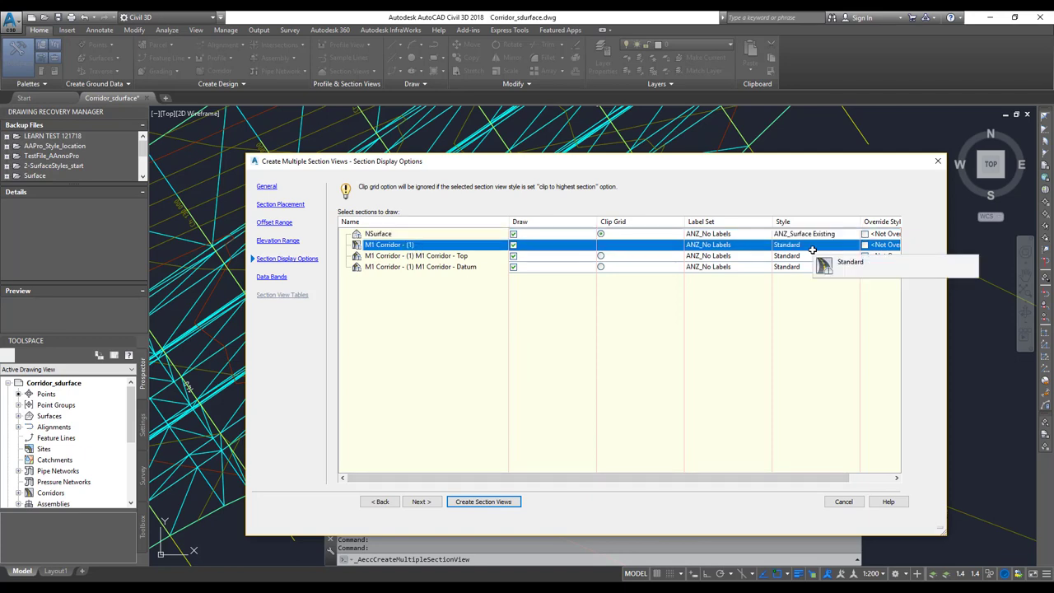
{"action": "left_click", "coordinate": [812, 249]}
{"action": "left_click", "coordinate": [578, 296]}
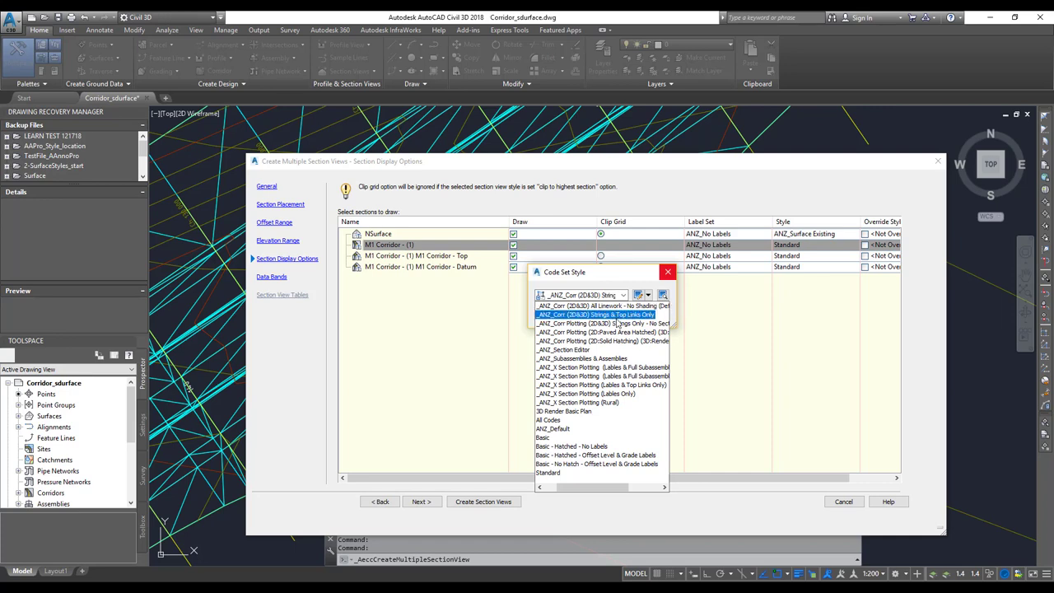
{"action": "left_click_drag", "start_coordinate": [600, 492], "coordinate": [609, 491]}
{"action": "left_click", "coordinate": [589, 340]}
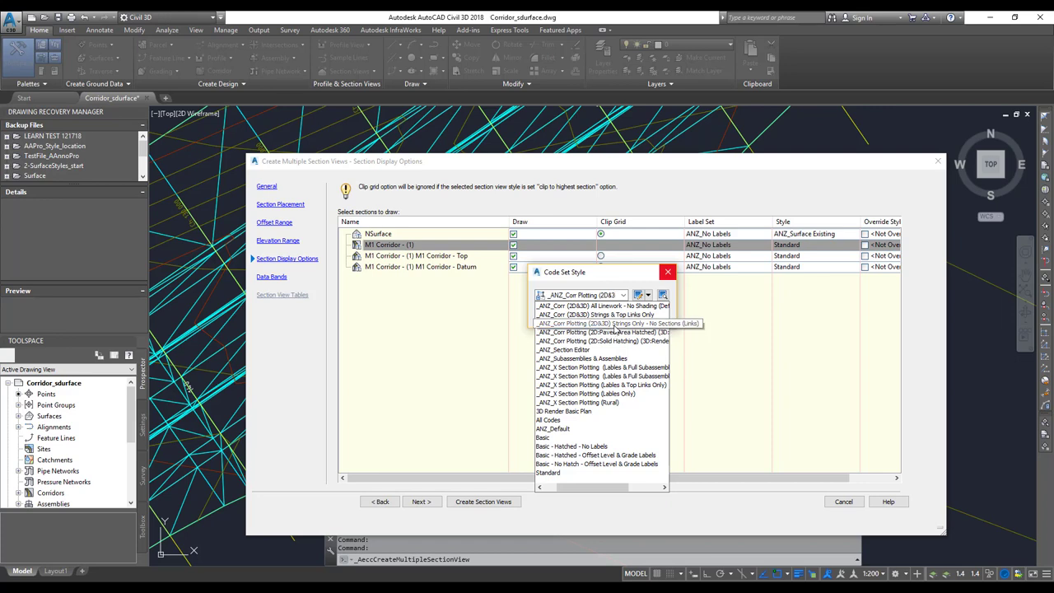
{"action": "left_click", "coordinate": [623, 375]}
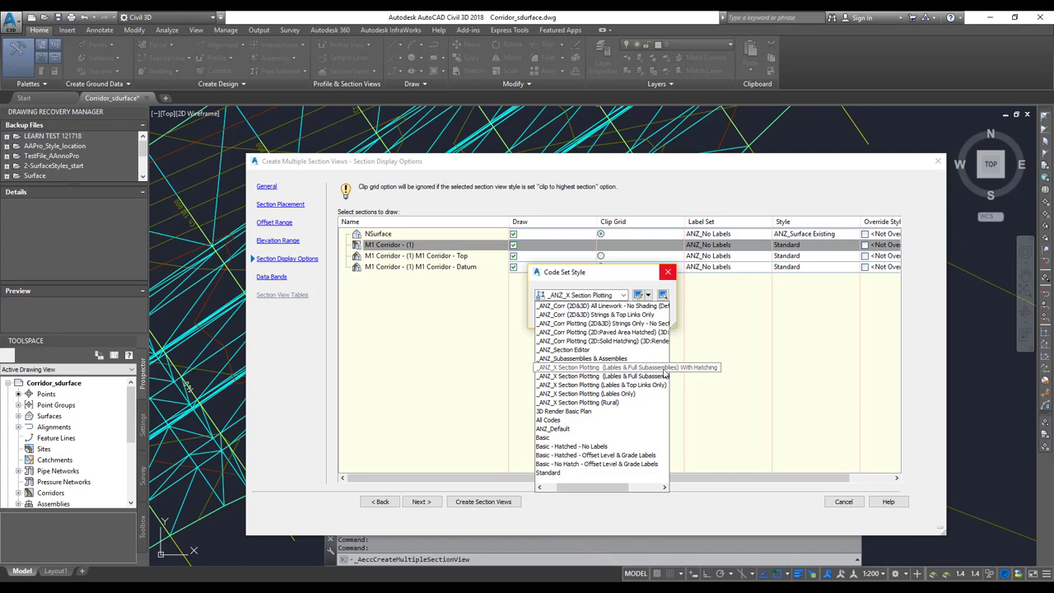
{"action": "left_click", "coordinate": [663, 368]}
{"action": "left_click", "coordinate": [663, 372]}
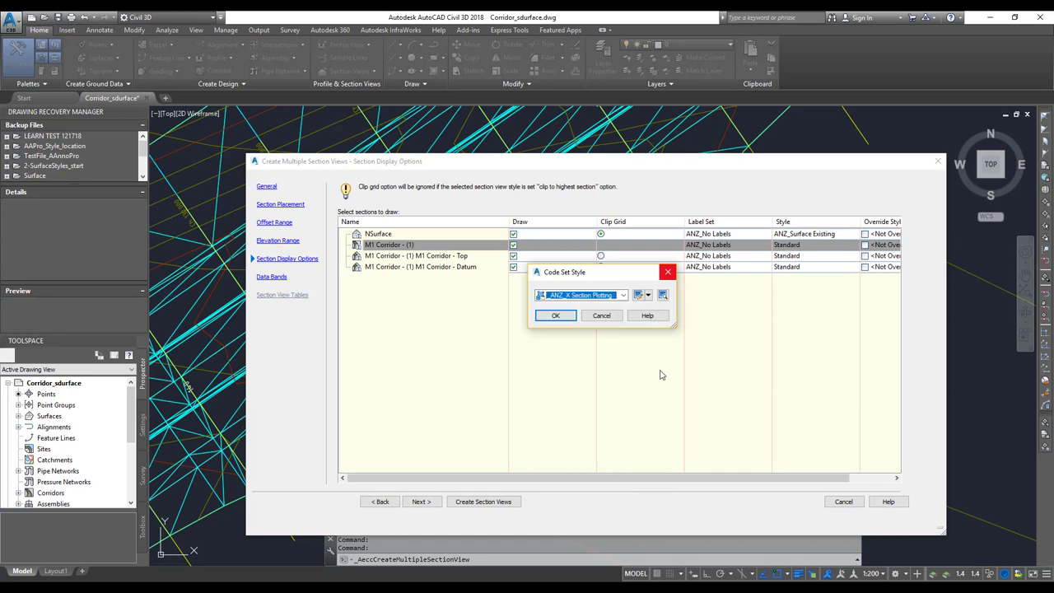
{"action": "left_click", "coordinate": [567, 320]}
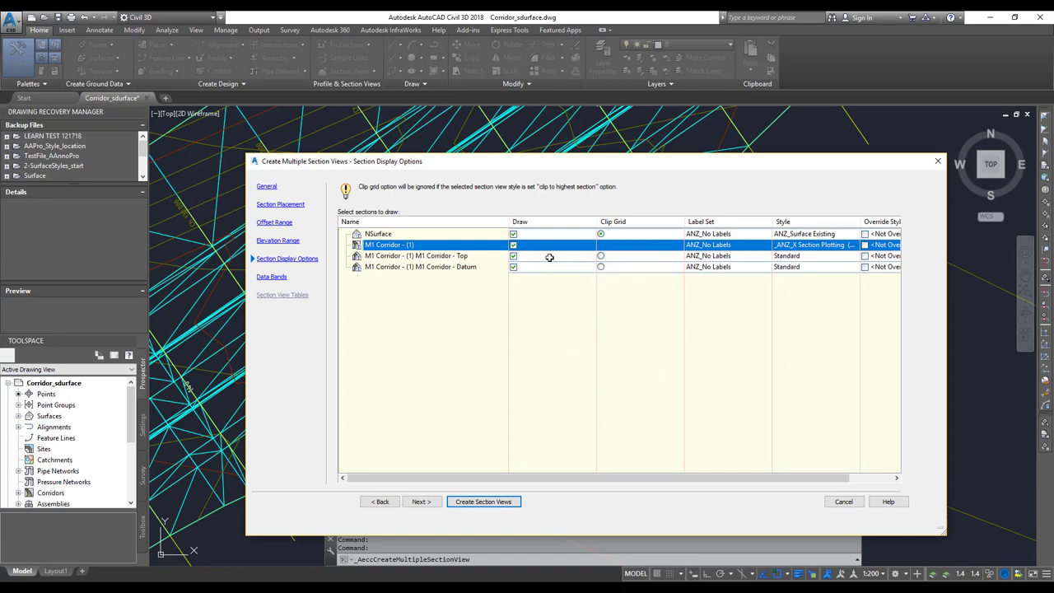
Exclude the M1 Corridor - Top surface from the drawn sections while keeping the M1 Corridor - Datum surface drawn.
{"action": "left_click", "coordinate": [515, 257]}
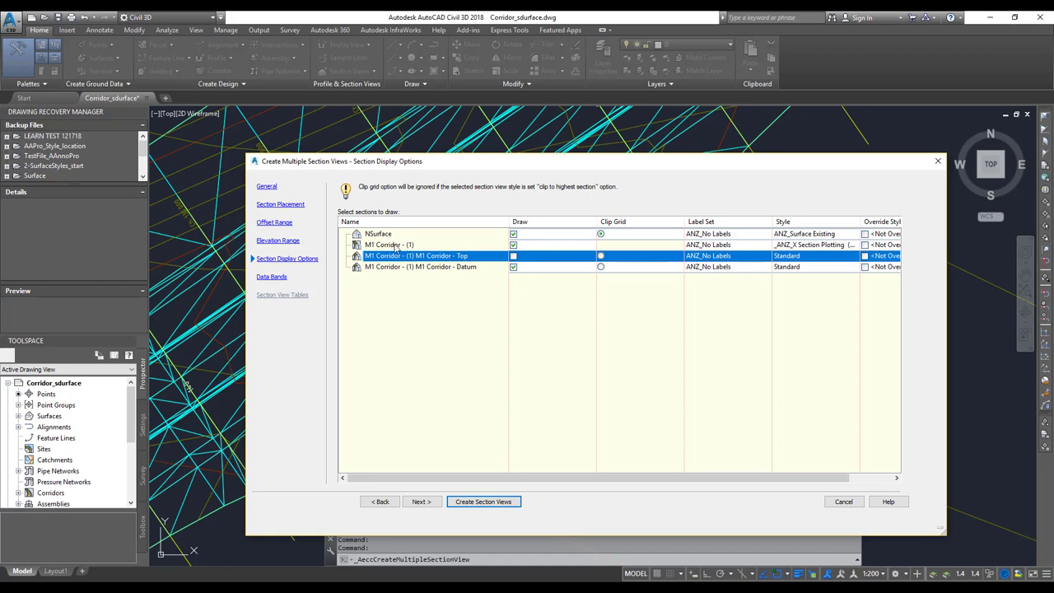
{"action": "left_click", "coordinate": [512, 267]}
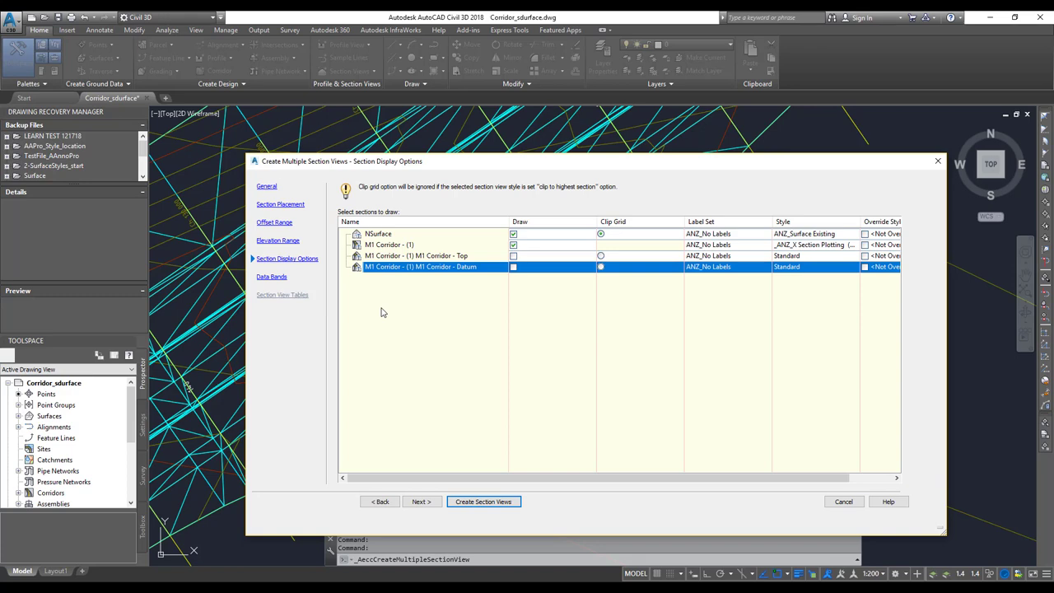
{"action": "left_click", "coordinate": [513, 267]}
Set the section style of the M1 Corridor - Datum surface to ANZ_Surface Design.
{"action": "left_click", "coordinate": [820, 267]}
{"action": "left_click", "coordinate": [591, 295]}
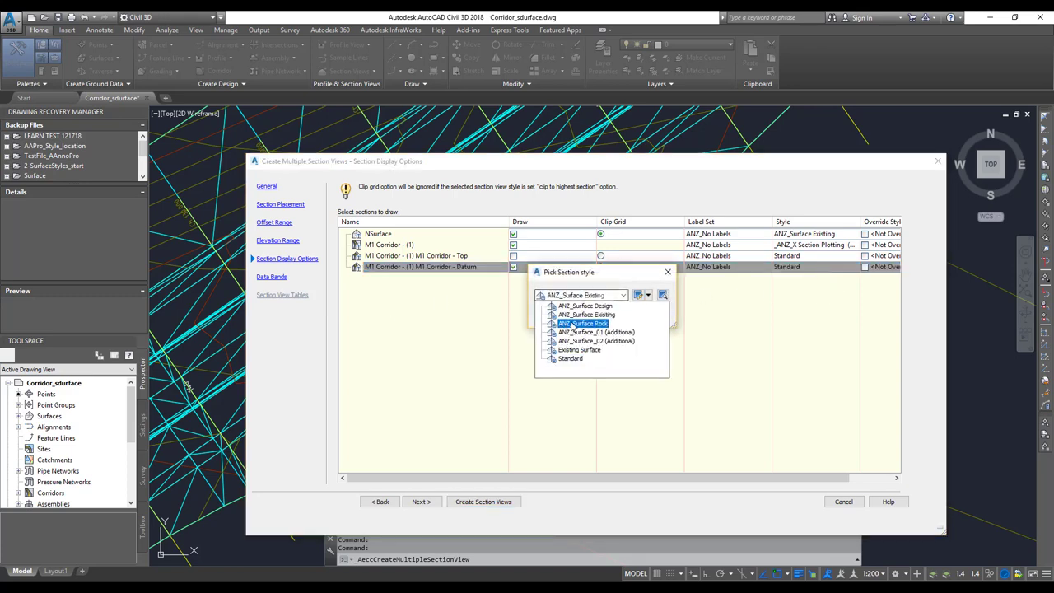
{"action": "left_click", "coordinate": [581, 309]}
{"action": "left_click", "coordinate": [557, 318]}
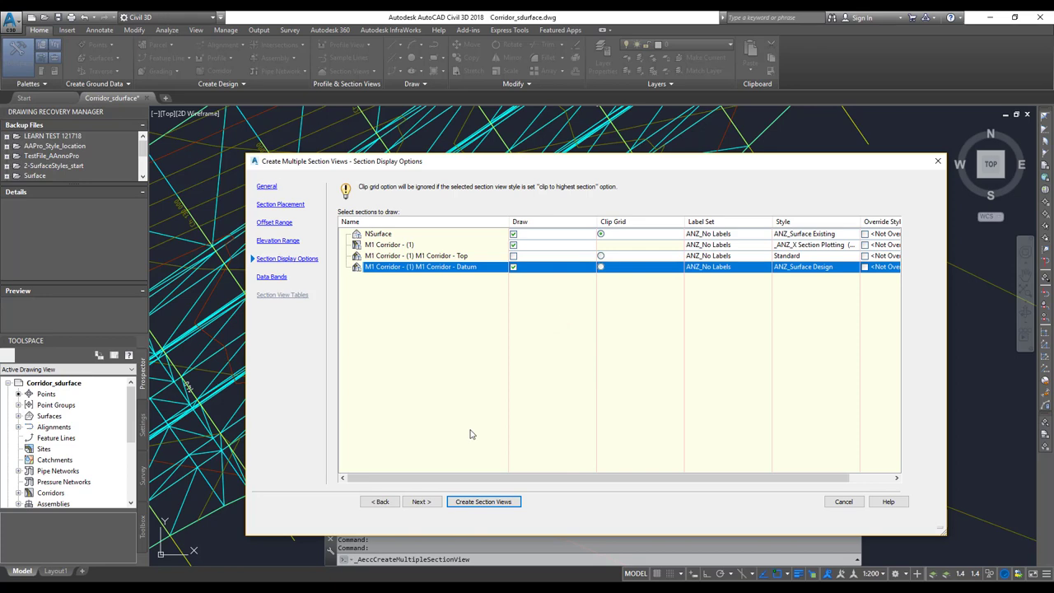
Set the data band set to ANZ_(Road) (0.0 Weeding) (Design & NS & Difference) by Surfaces.
{"action": "left_click", "coordinate": [428, 504]}
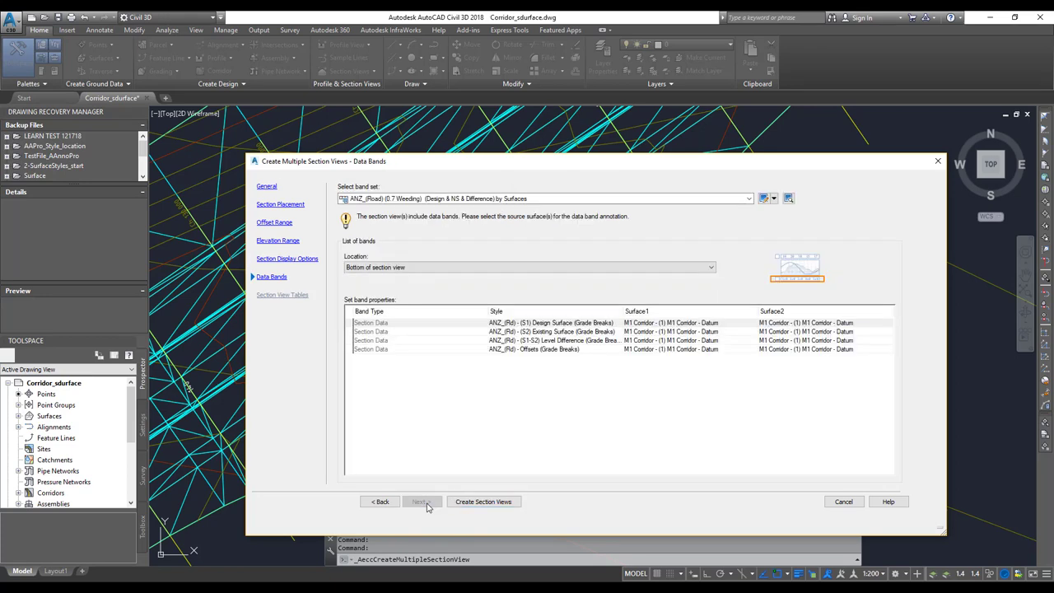
{"action": "left_click", "coordinate": [380, 198]}
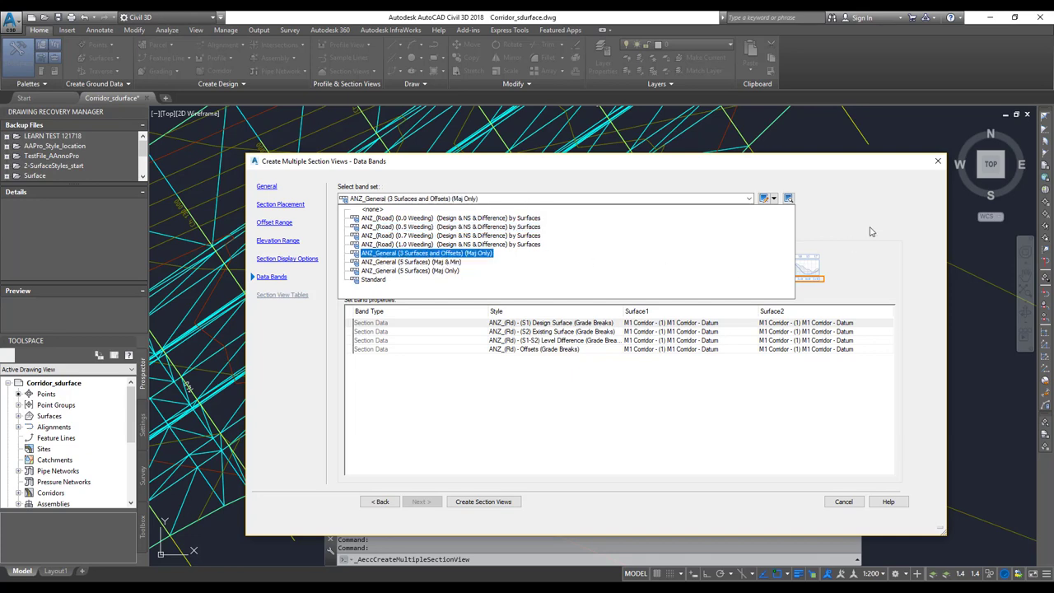
{"action": "left_click", "coordinate": [426, 218]}
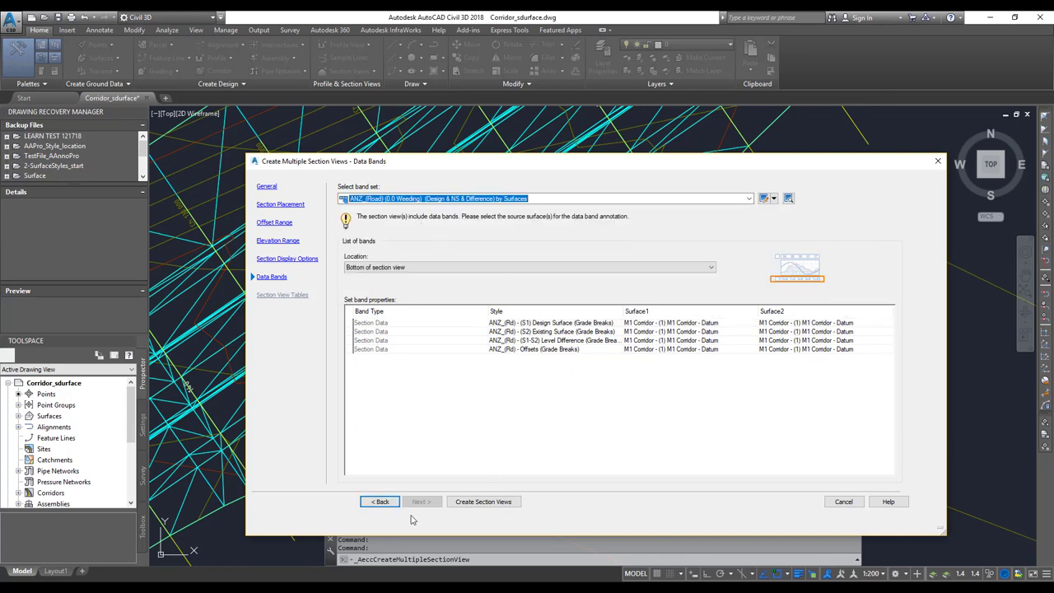
Create the section views and place their origin in empty space above and beyond the profile view.
{"action": "left_click", "coordinate": [493, 508]}
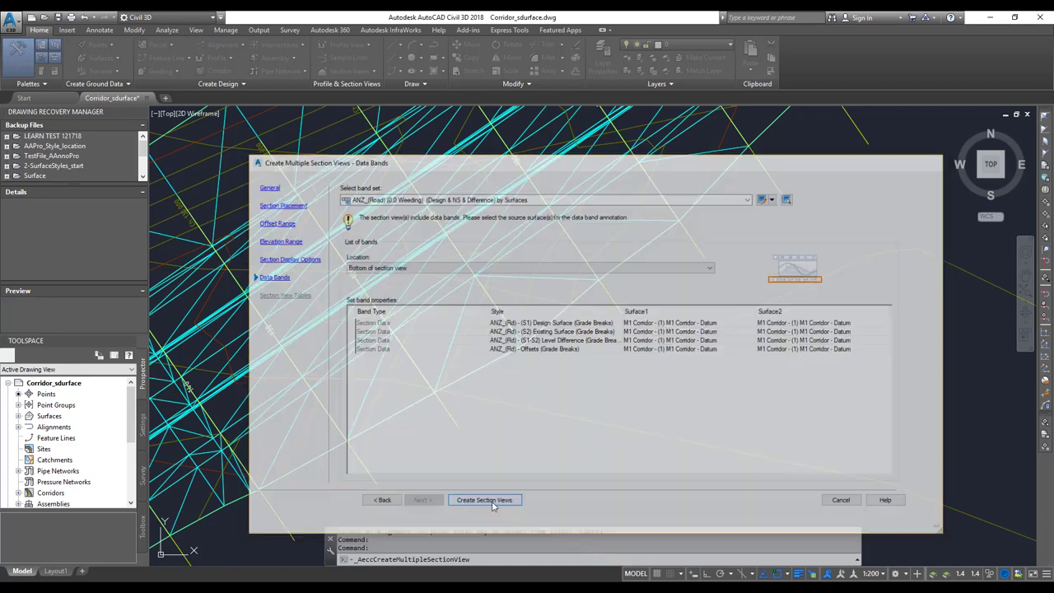
{"action": "scroll", "coordinate": [483, 478], "scroll_direction": "down", "scroll_amount": 5}
{"action": "middle_click_drag", "start_coordinate": [602, 447], "coordinate": [313, 419]}
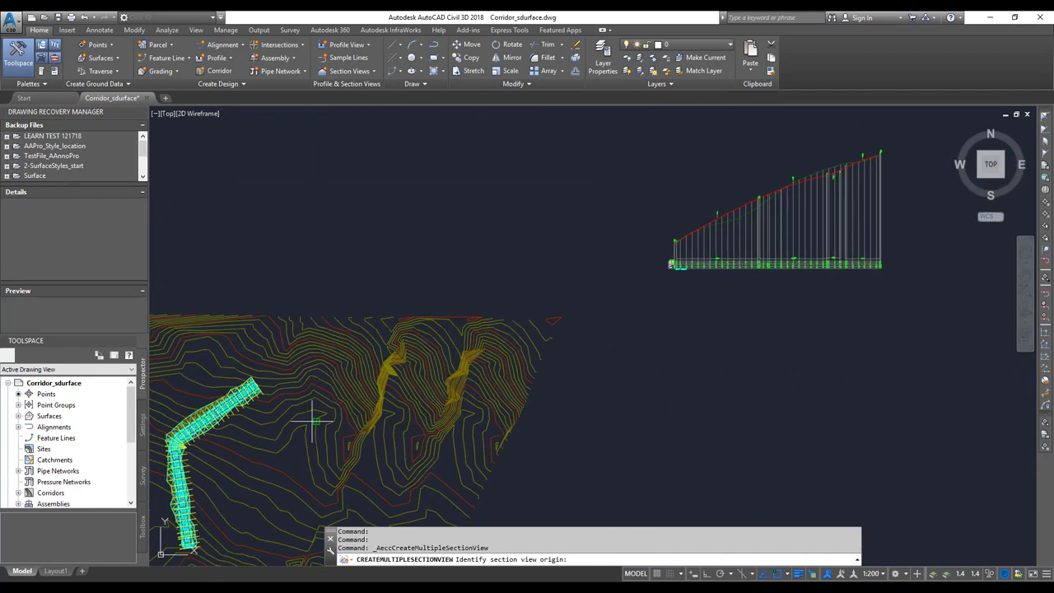
{"action": "scroll", "coordinate": [313, 419], "scroll_direction": "down", "scroll_amount": 3}
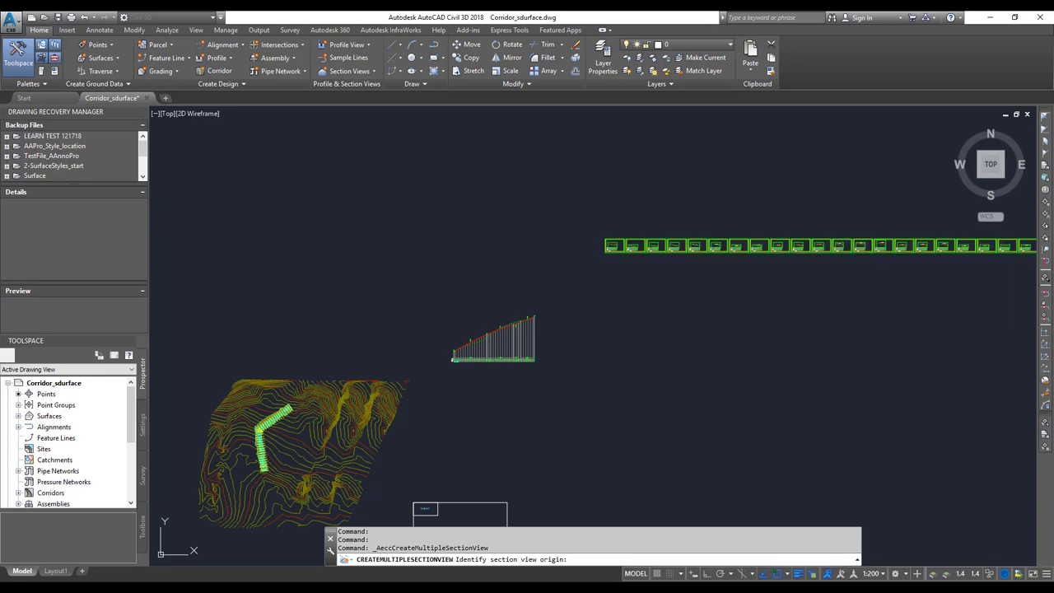
{"action": "left_click", "coordinate": [606, 251]}
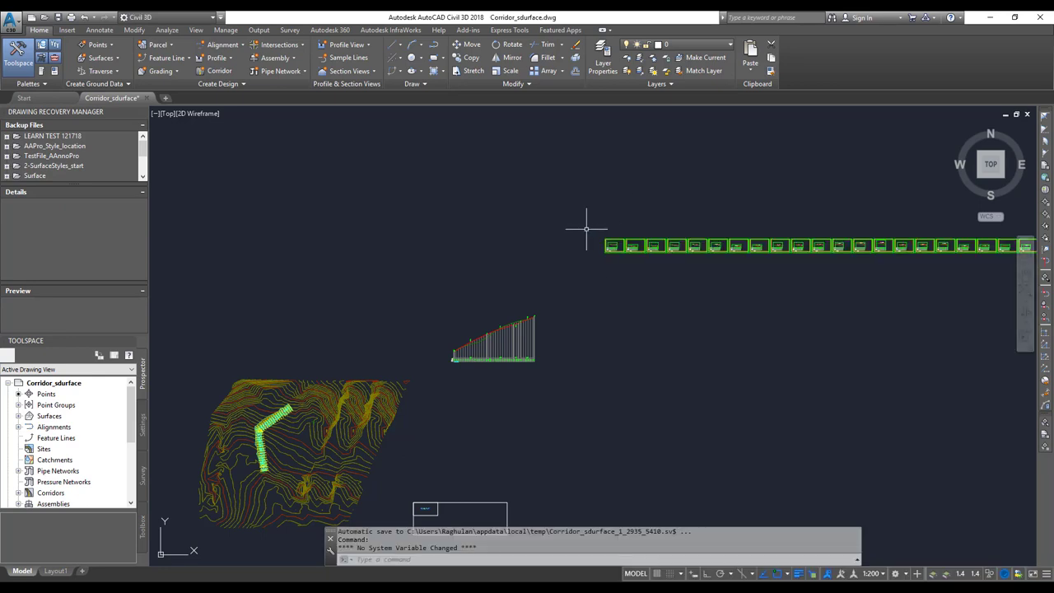
Examine the row of section sheets and the chainage 00.000 cross section with its proposed, existing, level difference and offset bands.
{"action": "scroll", "coordinate": [586, 230], "scroll_direction": "down", "scroll_amount": 2}
{"action": "scroll", "coordinate": [741, 276], "scroll_direction": "down", "scroll_amount": 3}
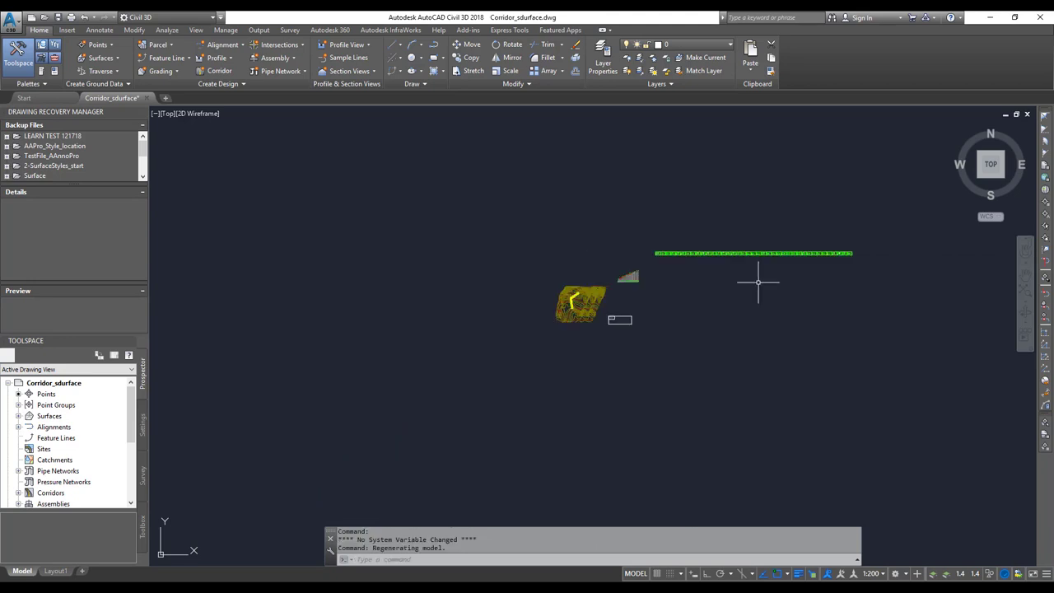
{"action": "middle_click_drag", "start_coordinate": [757, 283], "coordinate": [718, 269]}
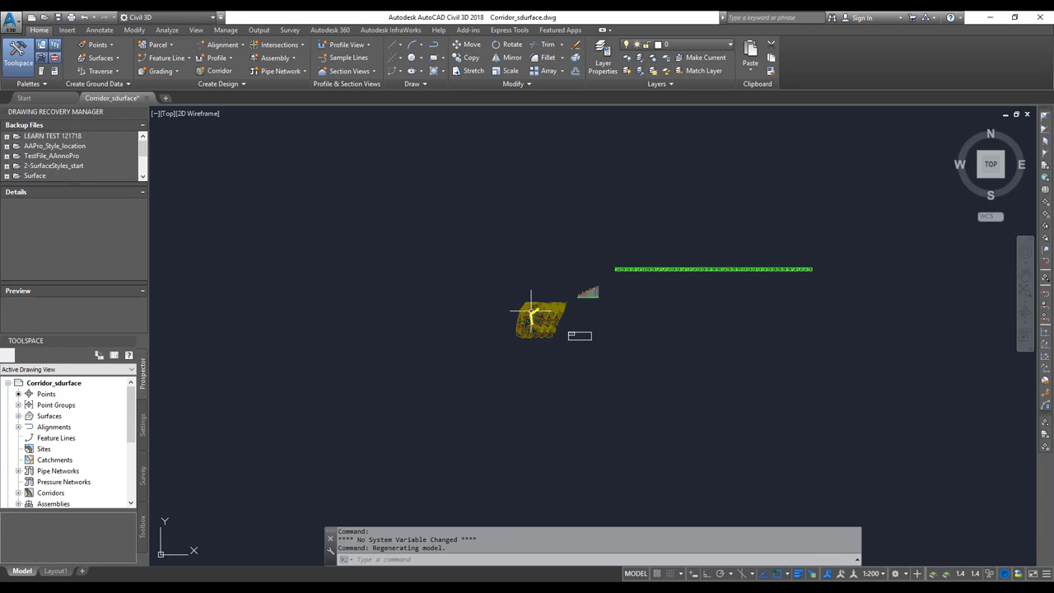
{"action": "scroll", "coordinate": [642, 271], "scroll_direction": "up", "scroll_amount": 3}
{"action": "scroll", "coordinate": [609, 280], "scroll_direction": "up", "scroll_amount": 5}
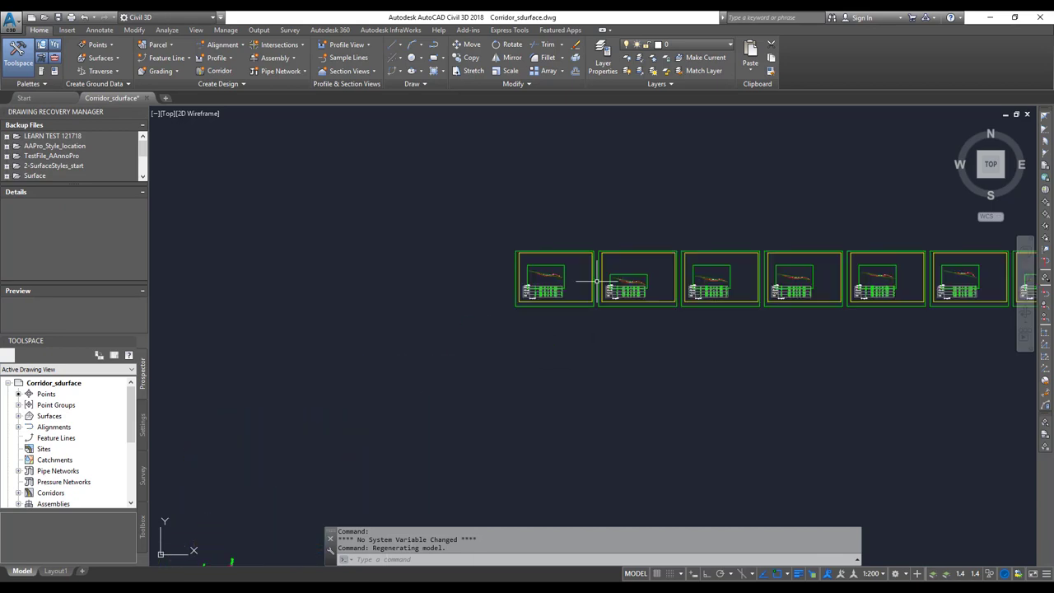
{"action": "middle_click_drag", "start_coordinate": [608, 311], "coordinate": [502, 247]}
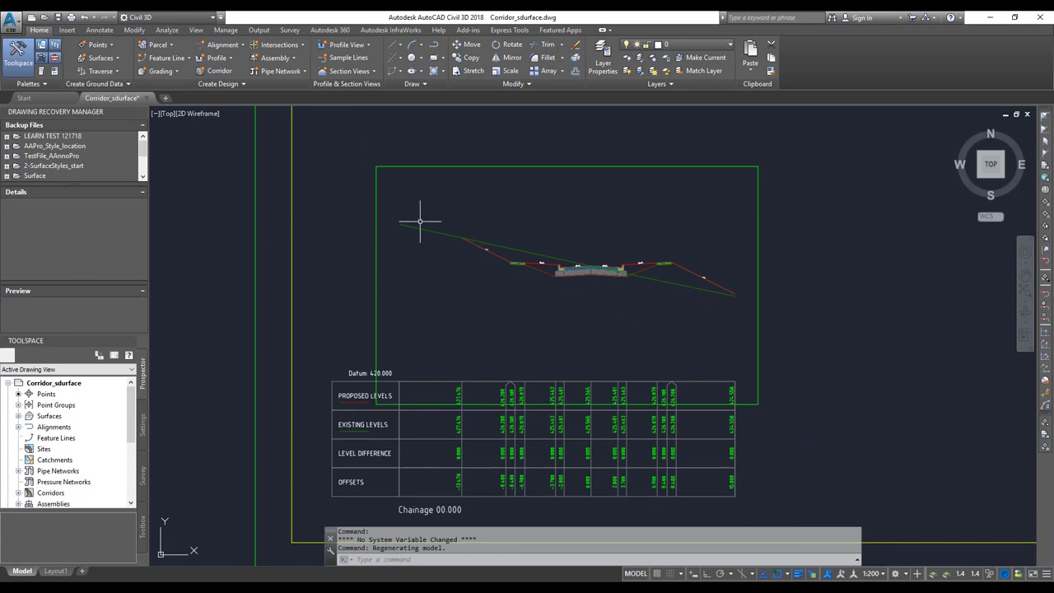
{"action": "scroll", "coordinate": [562, 261], "scroll_direction": "up", "scroll_amount": 4}
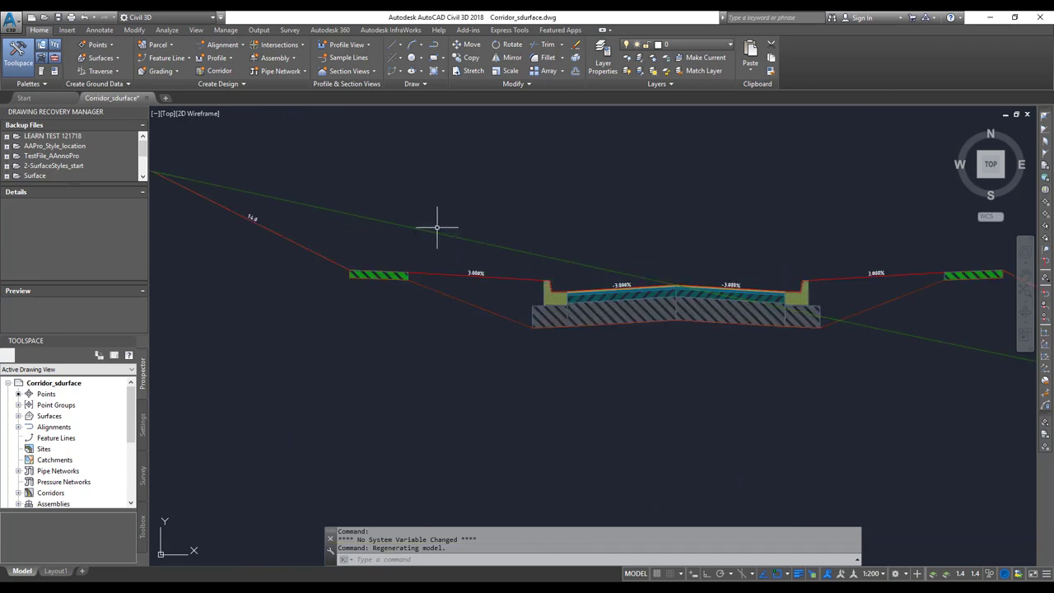
{"action": "mouse_move", "coordinate": [486, 242]}
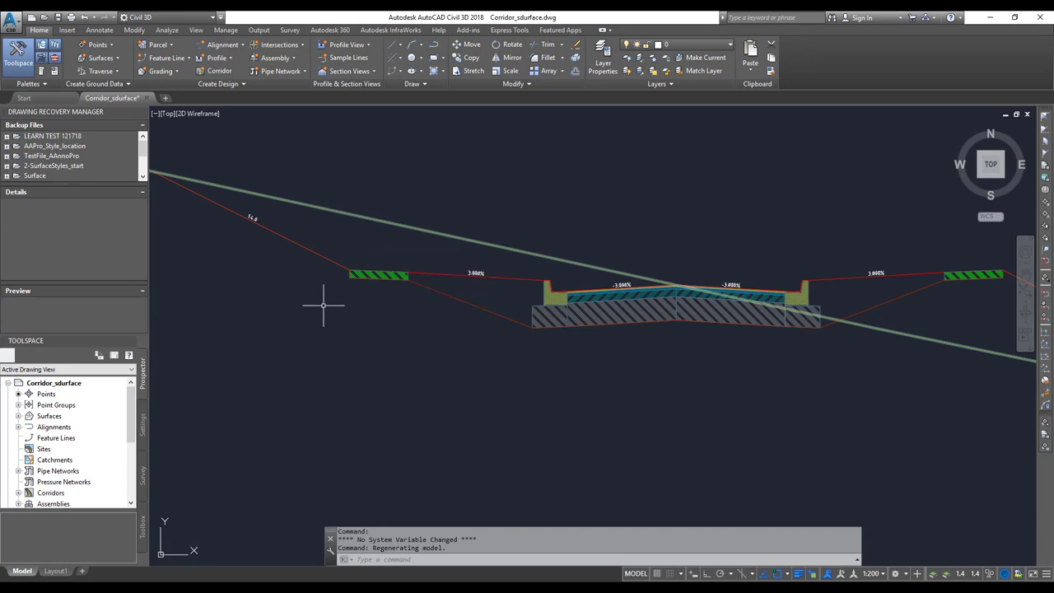
{"action": "mouse_move", "coordinate": [316, 247]}
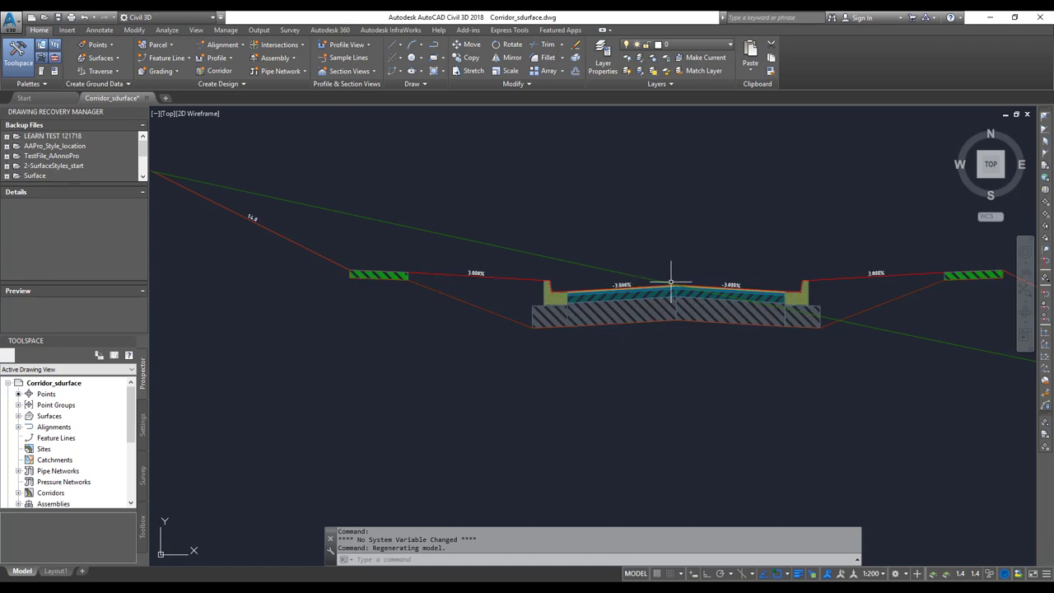
{"action": "scroll", "coordinate": [706, 357], "scroll_direction": "down", "scroll_amount": 3}
{"action": "middle_click_drag", "start_coordinate": [597, 284], "coordinate": [666, 201]}
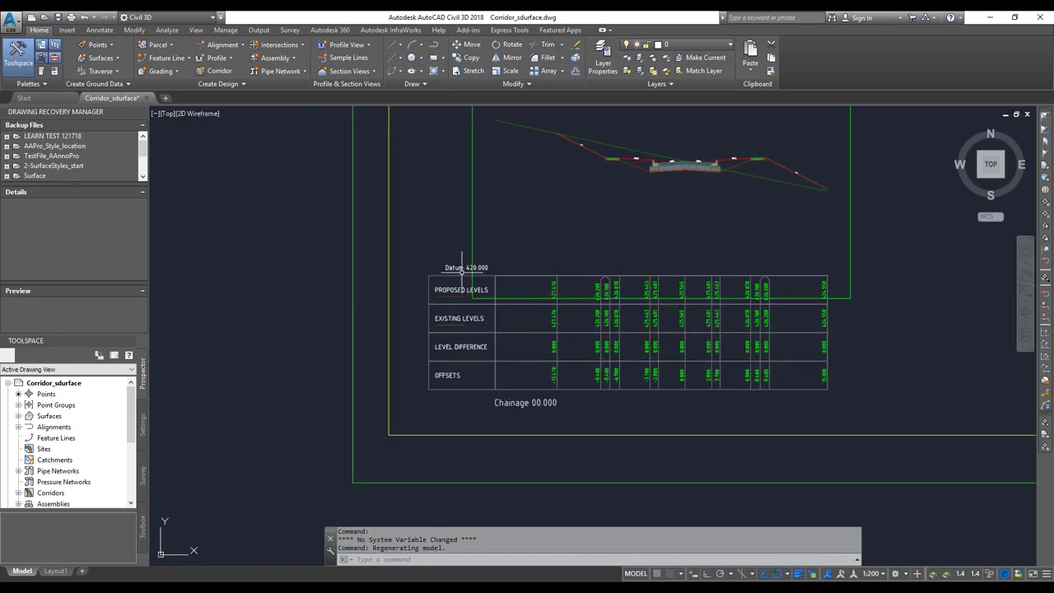
{"action": "scroll", "coordinate": [486, 346], "scroll_direction": "up", "scroll_amount": 4}
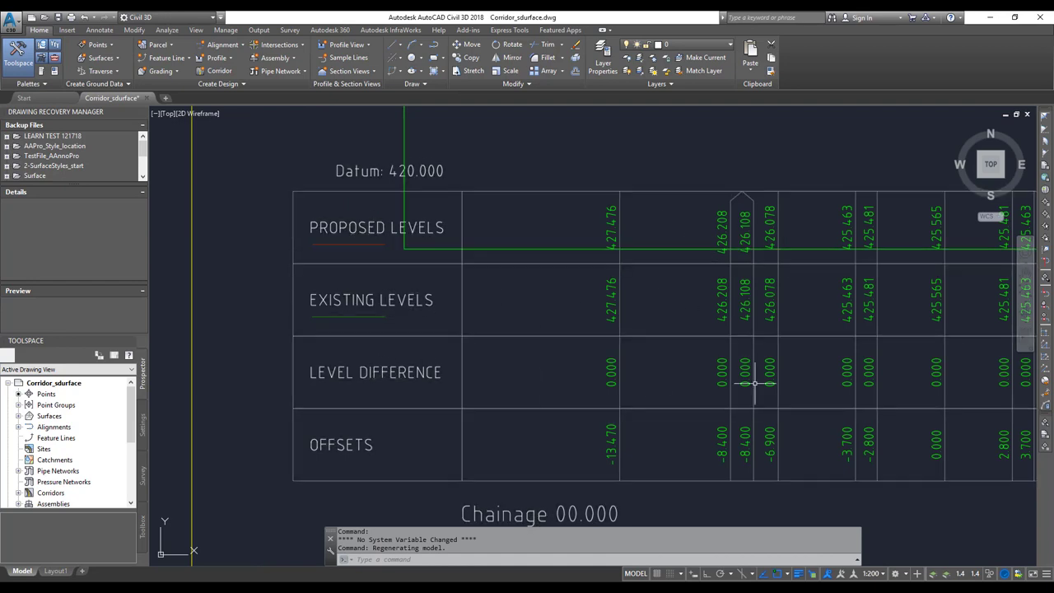
{"action": "scroll", "coordinate": [712, 403], "scroll_direction": "down", "scroll_amount": 5}
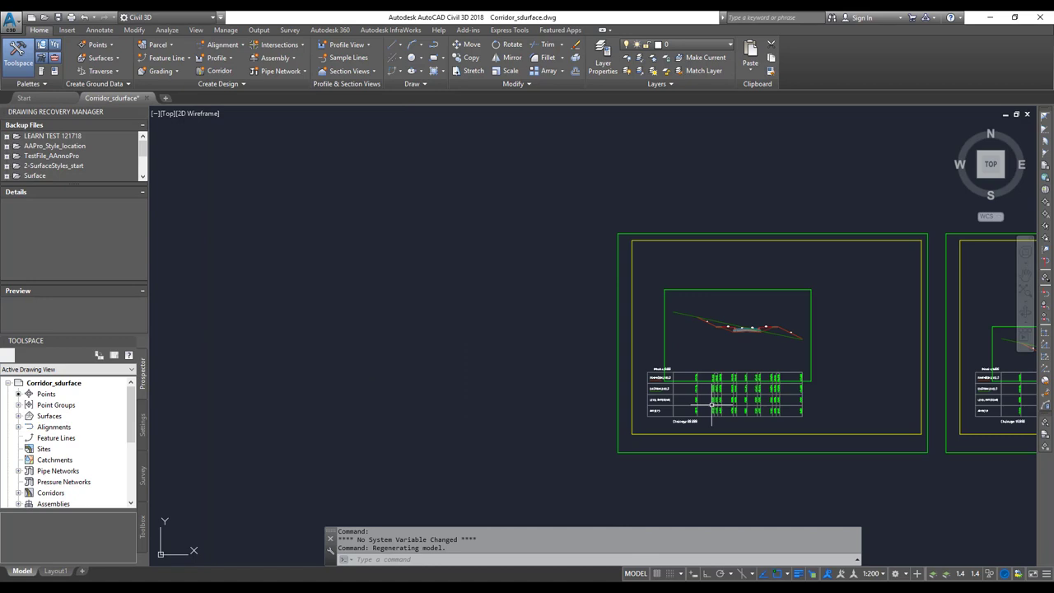
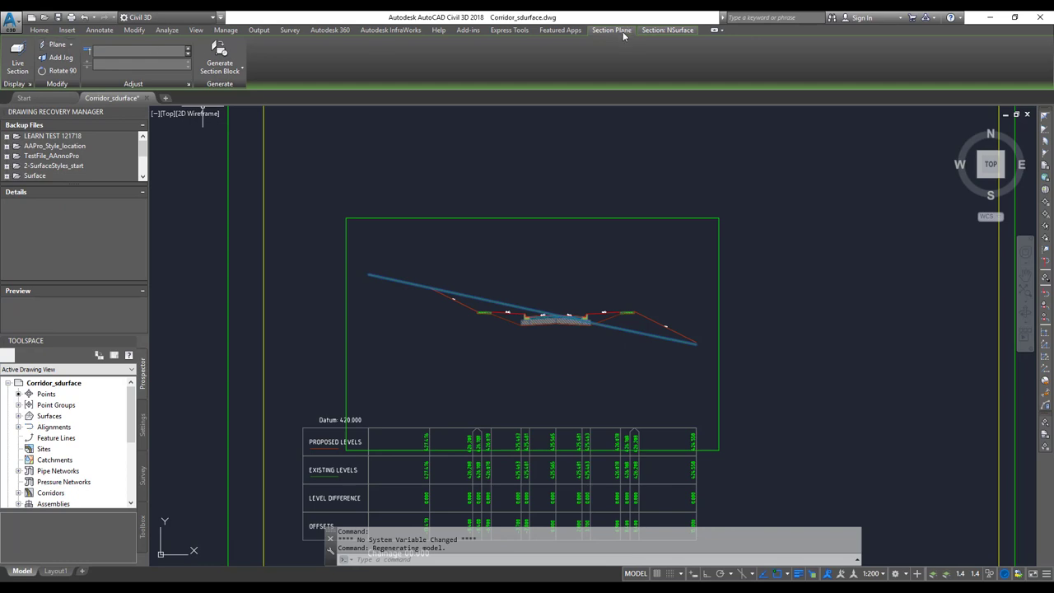
{"action": "key", "text": "Escape"}
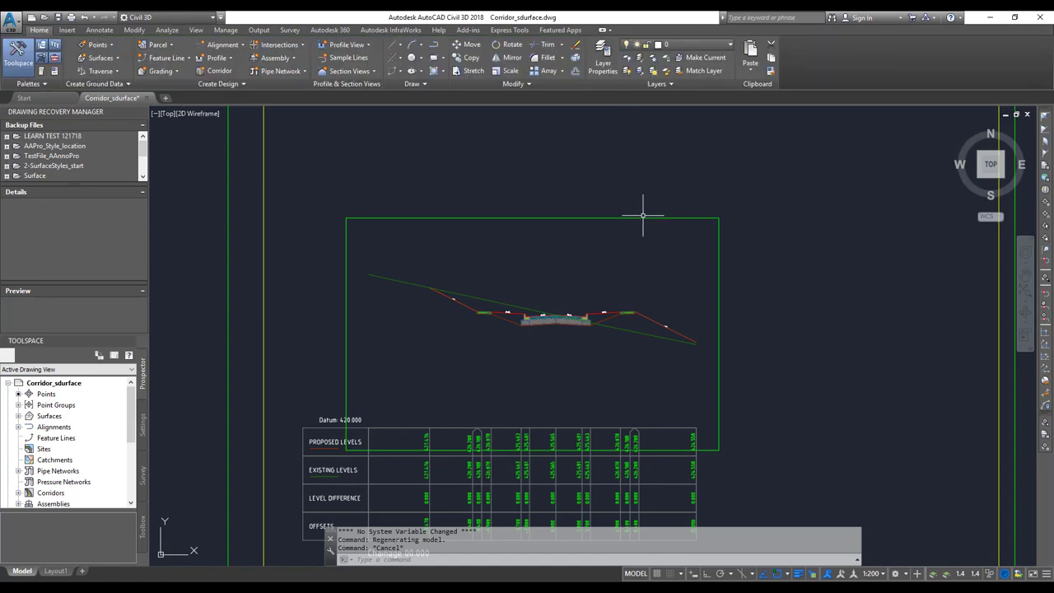
{"action": "left_click", "coordinate": [643, 219]}
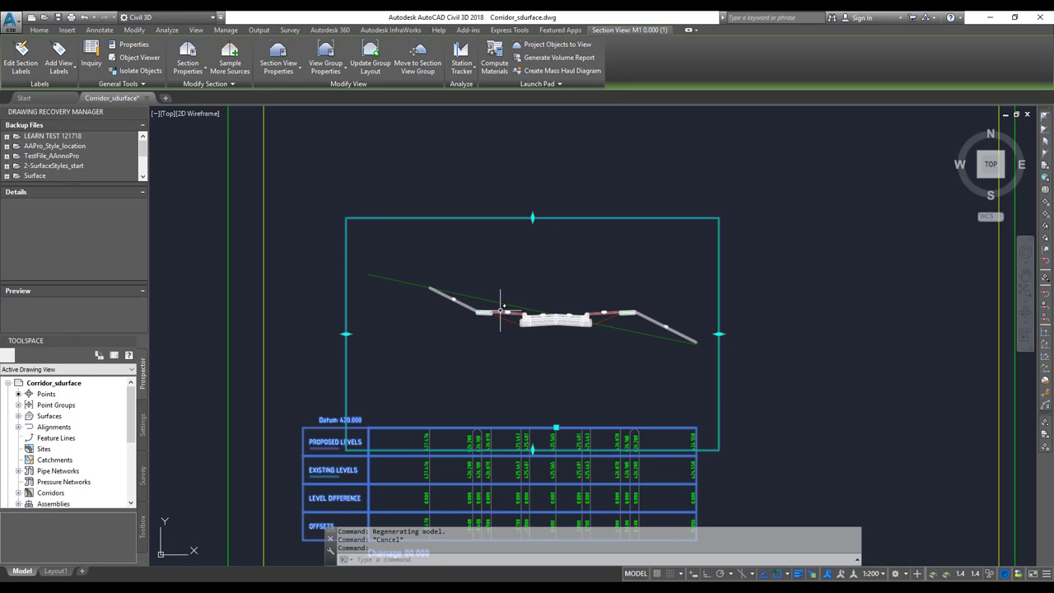
{"action": "left_click", "coordinate": [195, 77]}
{"action": "left_click", "coordinate": [194, 92]}
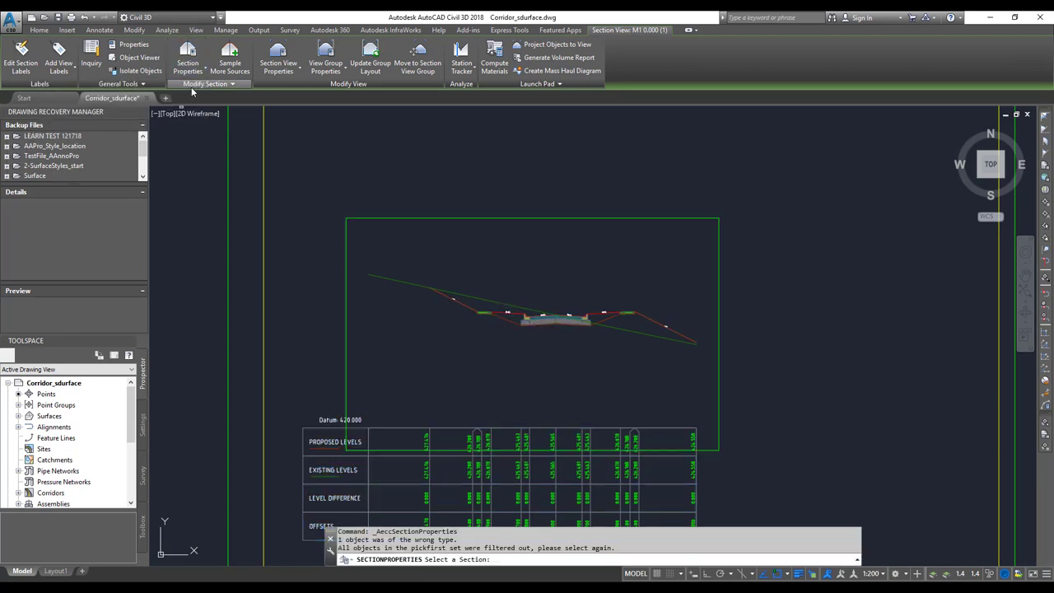
{"action": "key", "text": "Escape"}
Select the chainage 00.000 section view and review the sources sampled for its sample line group, leaving them as they are.
{"action": "left_click", "coordinate": [575, 218]}
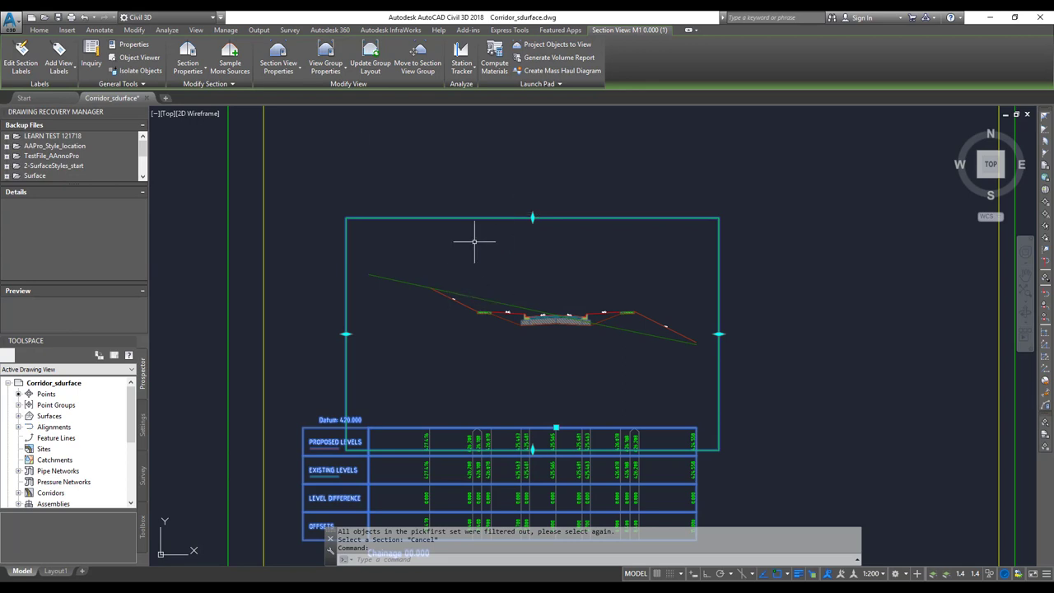
{"action": "left_click", "coordinate": [230, 64]}
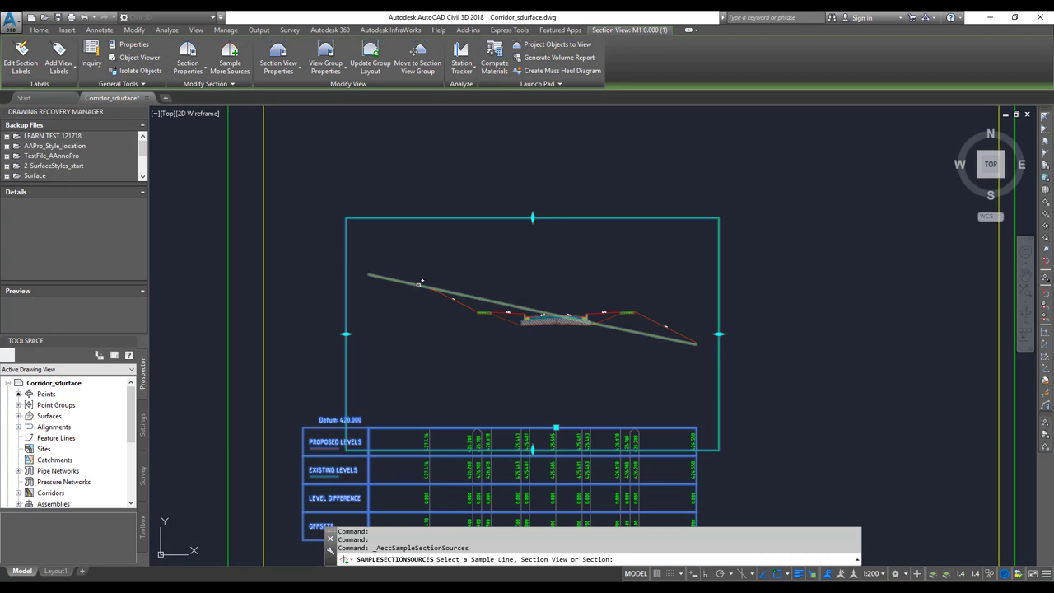
{"action": "left_click", "coordinate": [428, 284]}
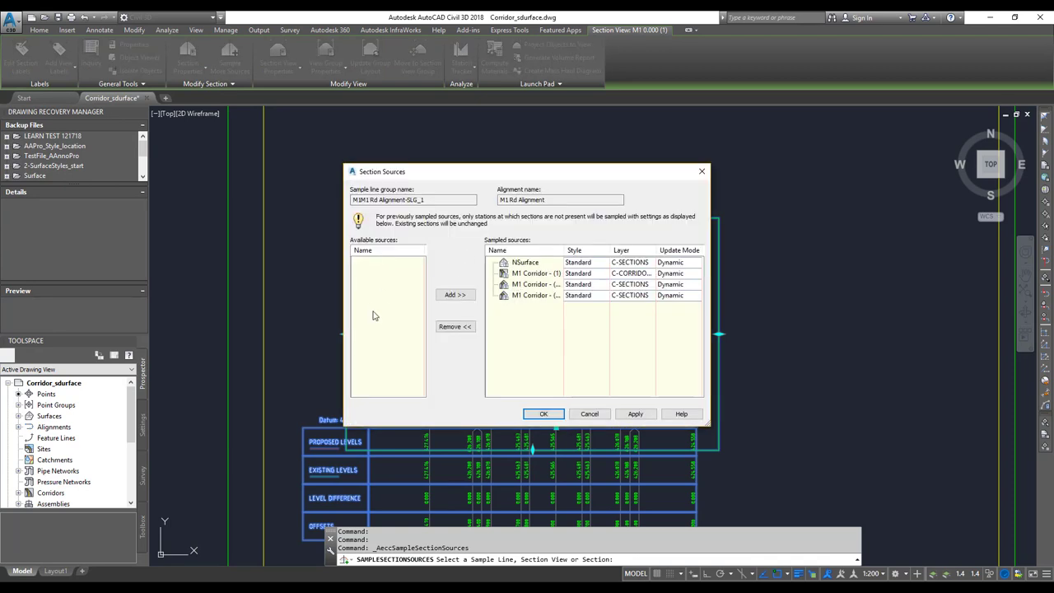
{"action": "left_click", "coordinate": [590, 414]}
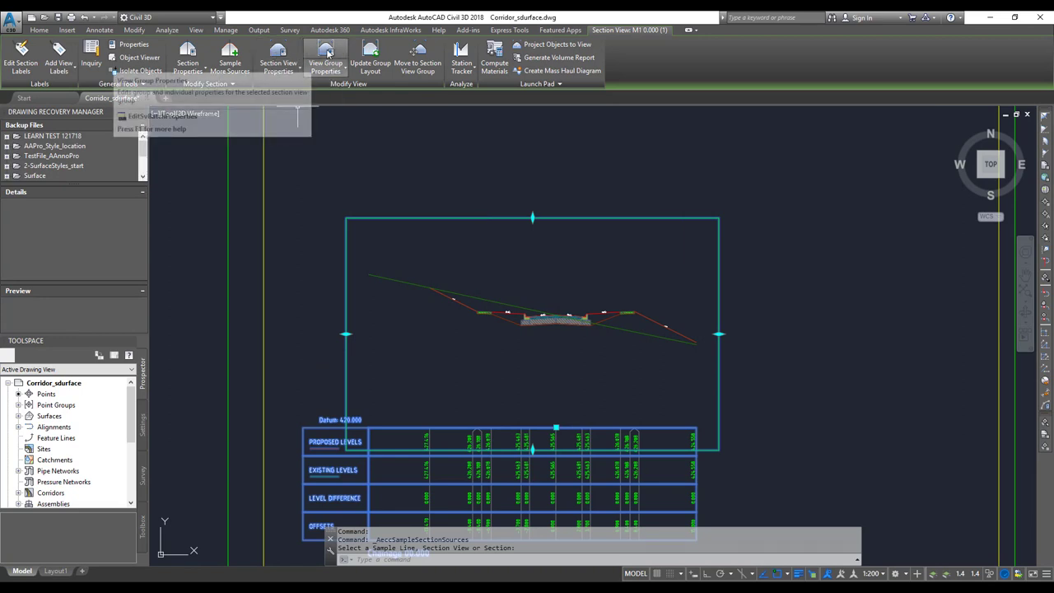
Look at the individual properties of the M1 0.000 (1) section view and close them without changes.
{"action": "left_click", "coordinate": [278, 71]}
{"action": "left_click", "coordinate": [269, 91]}
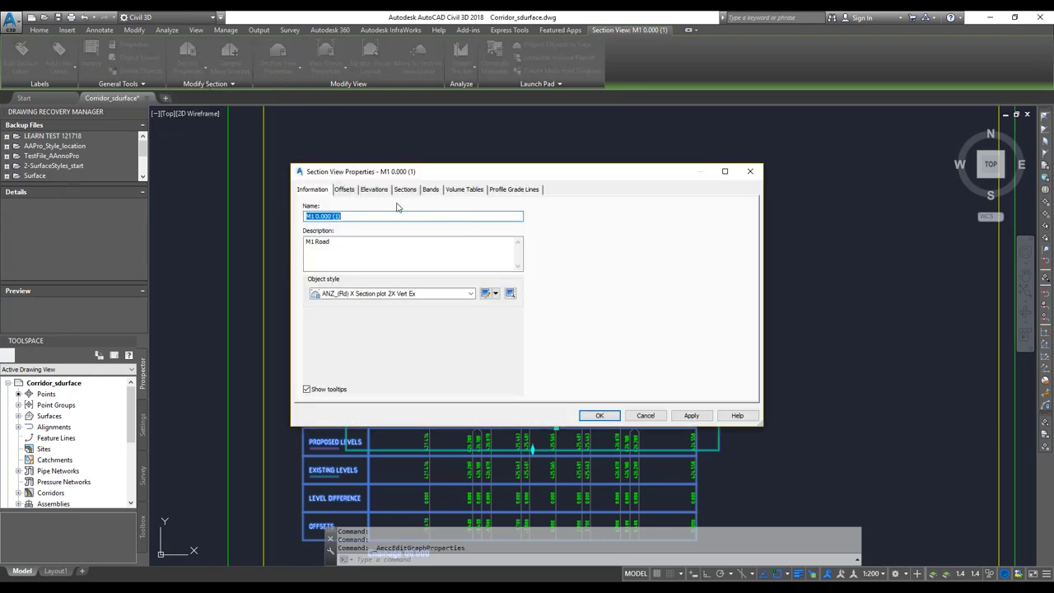
{"action": "left_click_drag", "start_coordinate": [454, 173], "coordinate": [675, 175]}
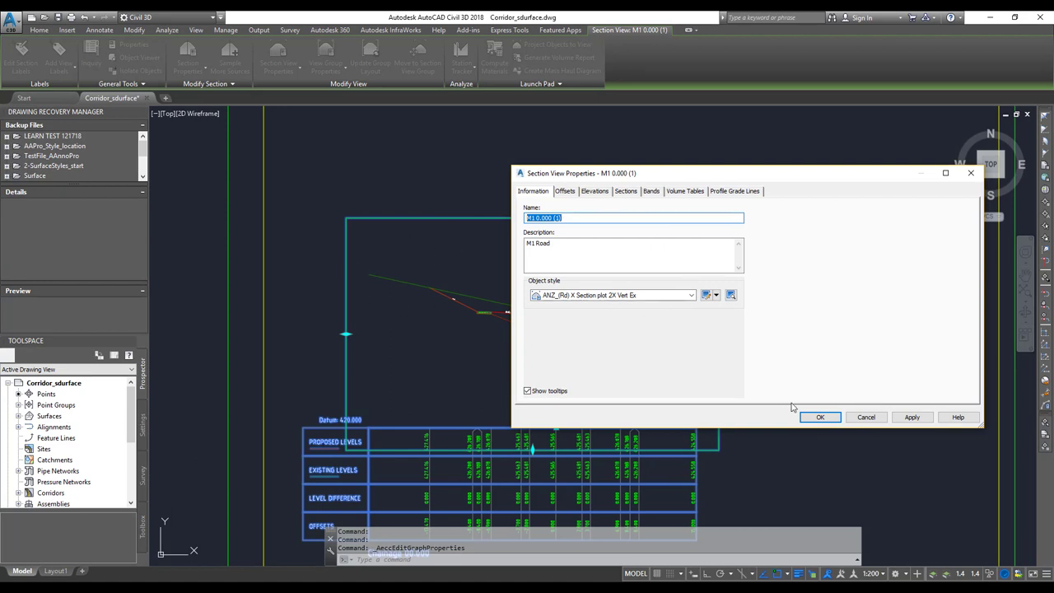
{"action": "left_click", "coordinate": [865, 417]}
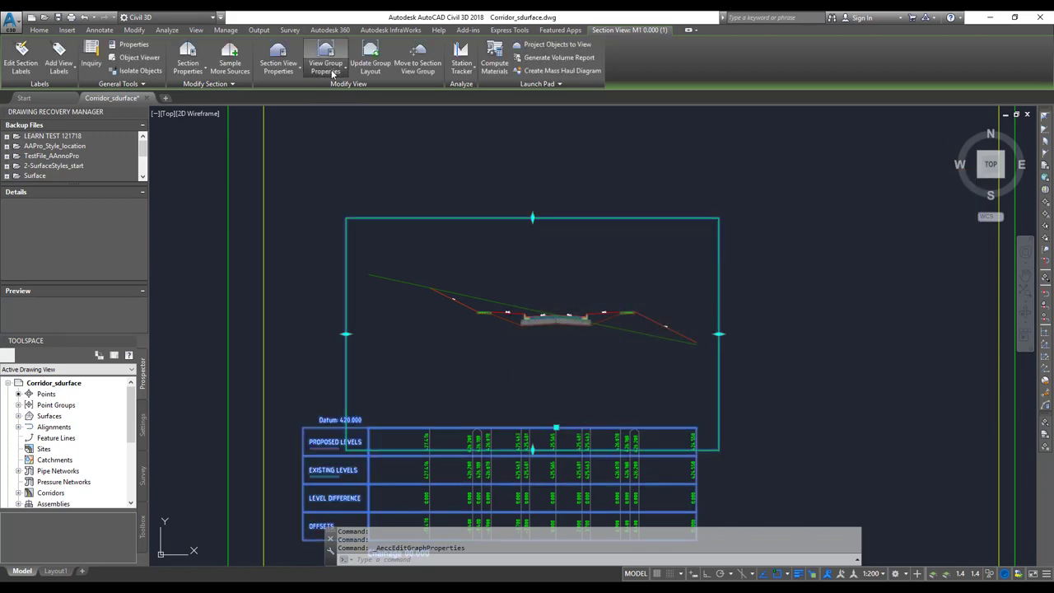
Open the properties of Section View Group - 1 and enlarge the dialog and its columns so view names and styles are readable.
{"action": "left_click", "coordinate": [333, 74]}
{"action": "left_click", "coordinate": [332, 94]}
{"action": "left_click_drag", "start_coordinate": [478, 175], "coordinate": [723, 175]}
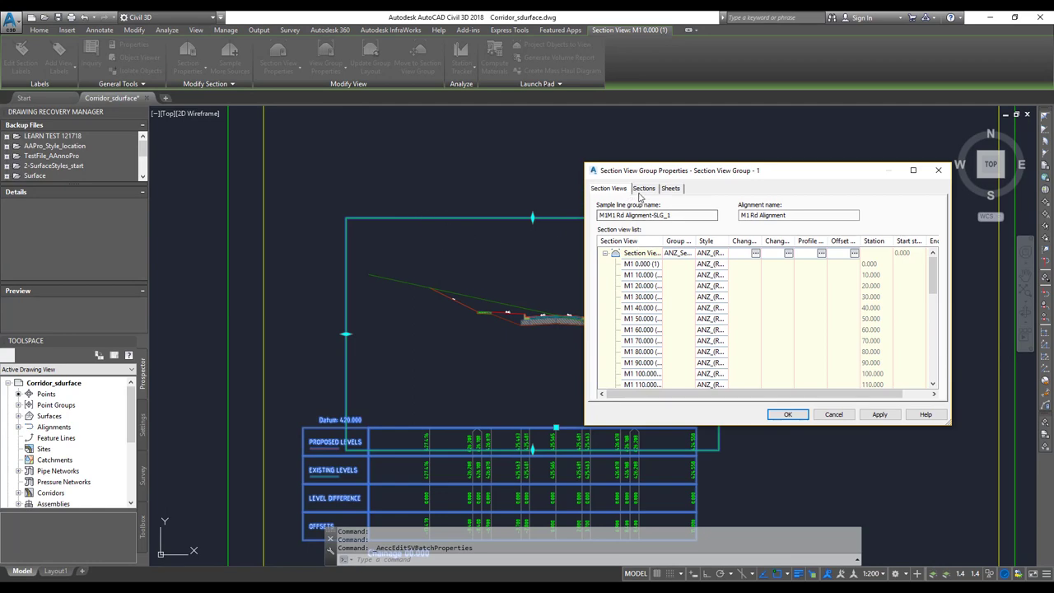
{"action": "left_click_drag", "start_coordinate": [774, 171], "coordinate": [617, 138]}
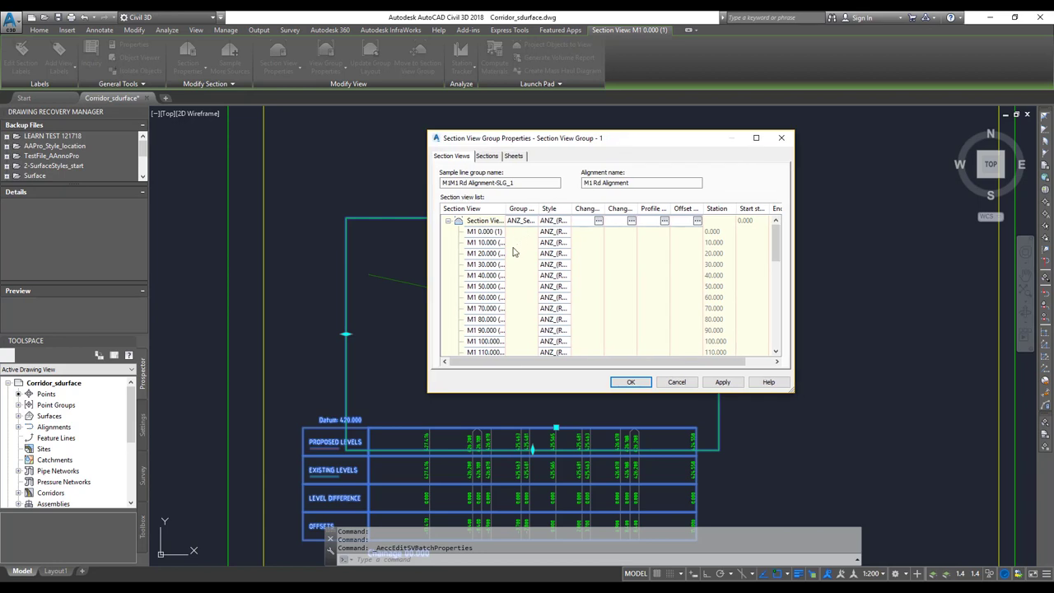
{"action": "left_click_drag", "start_coordinate": [793, 392], "coordinate": [933, 517]}
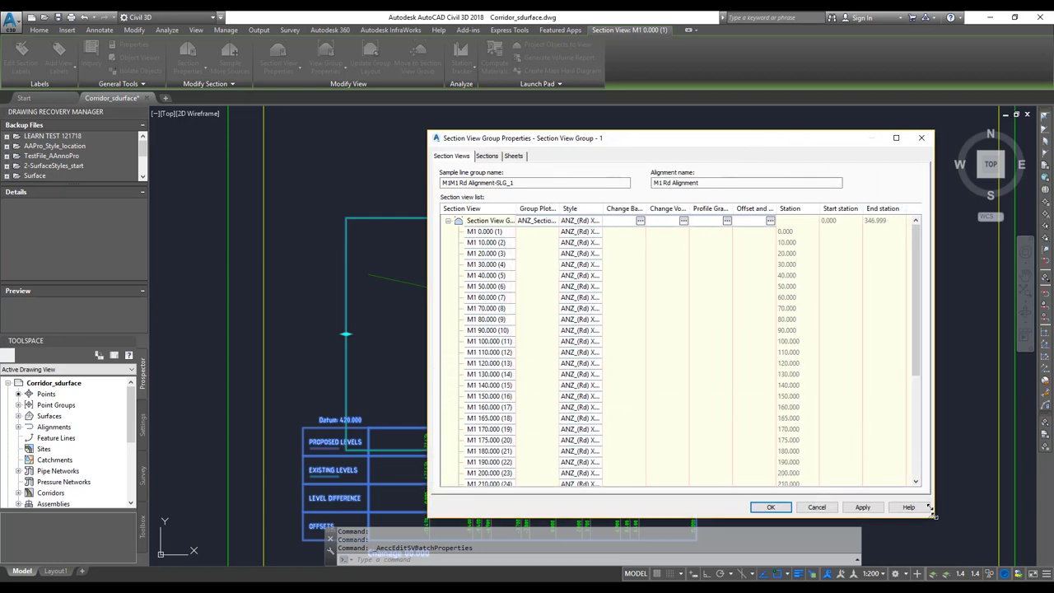
{"action": "left_click_drag", "start_coordinate": [516, 208], "coordinate": [566, 209]}
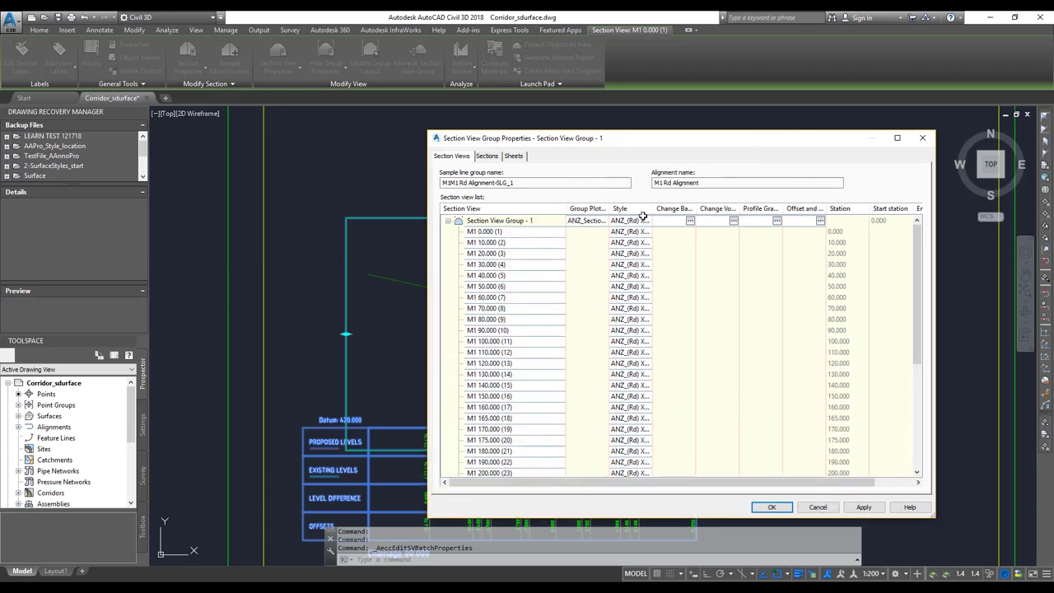
{"action": "left_click_drag", "start_coordinate": [650, 209], "coordinate": [730, 209]}
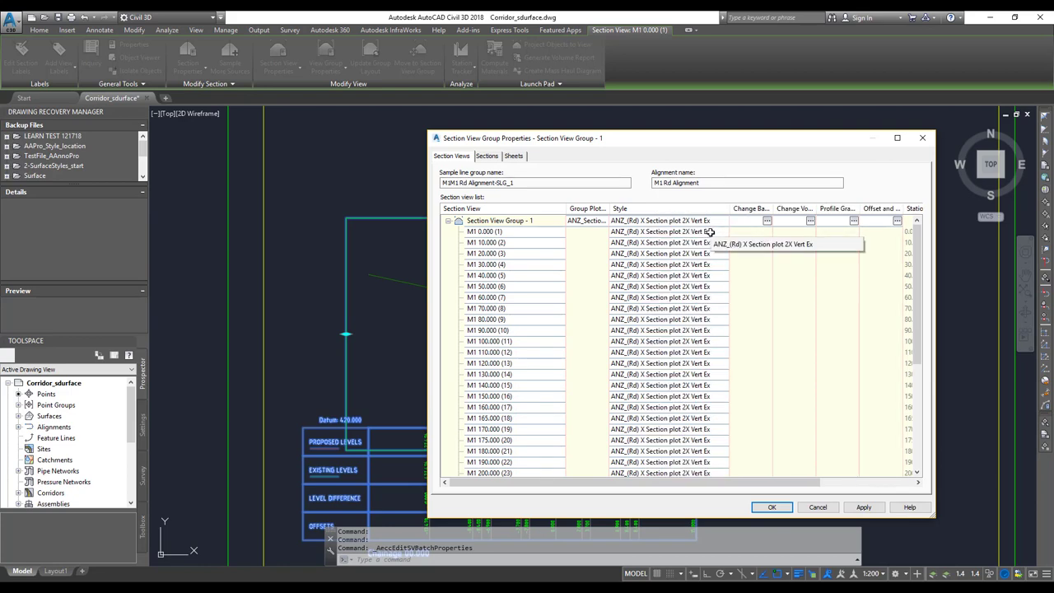
Open the band settings of Section View Group - 1 and widen the Style column so the full band style names are readable.
{"action": "left_click", "coordinate": [768, 221]}
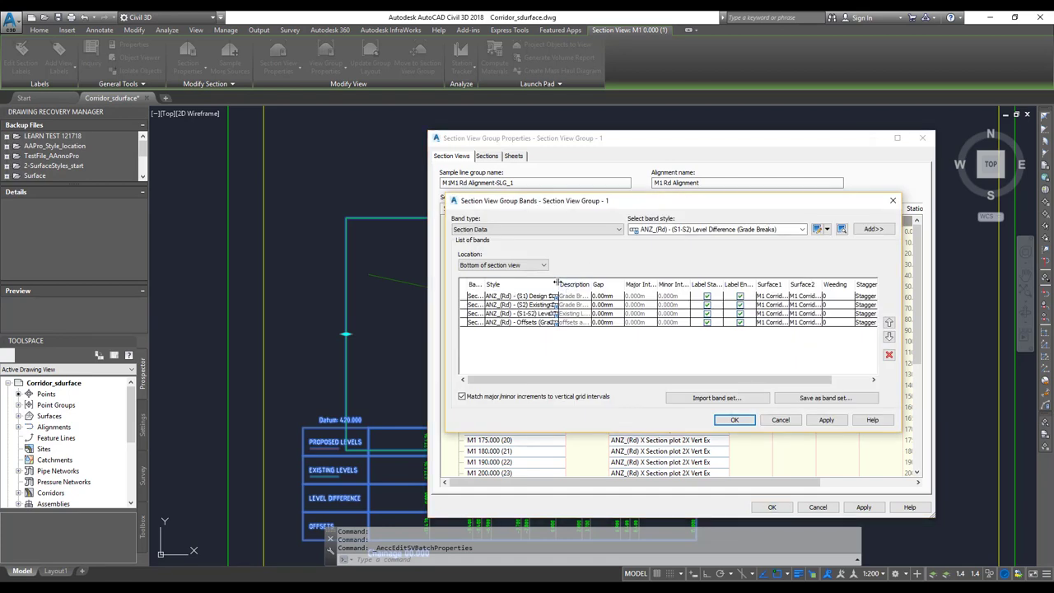
{"action": "left_click_drag", "start_coordinate": [559, 284], "coordinate": [656, 285]}
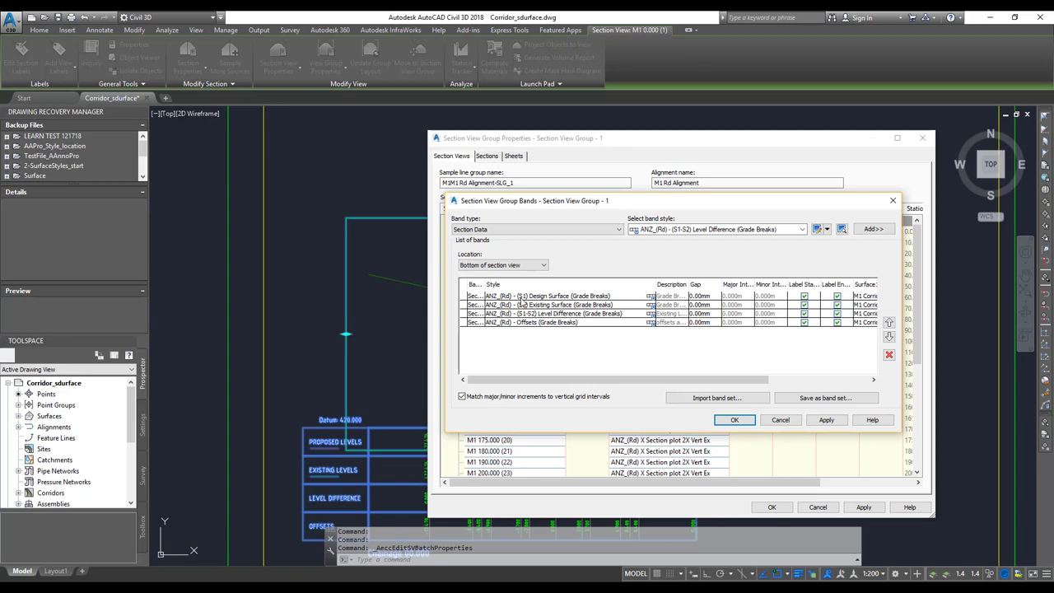
{"action": "left_click_drag", "start_coordinate": [573, 376], "coordinate": [717, 381]}
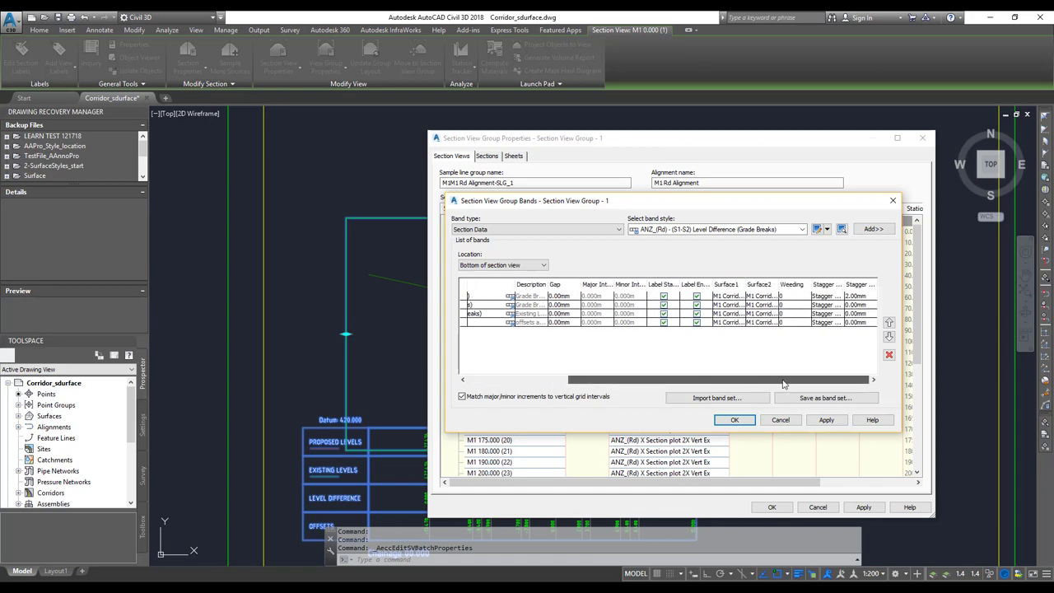
Set Surface1 to M1 Corridor - (1) M1 Corridor - Top for the design, existing, level difference and offsets bands.
{"action": "left_click", "coordinate": [730, 298]}
{"action": "left_click", "coordinate": [730, 300]}
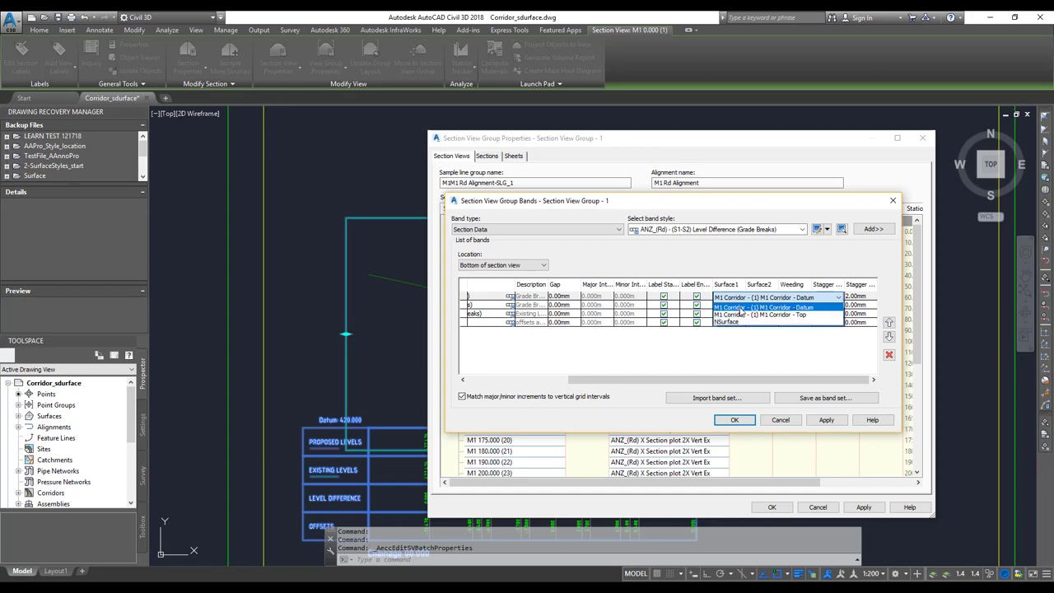
{"action": "left_click", "coordinate": [741, 307]}
{"action": "left_click", "coordinate": [729, 305]}
{"action": "left_click", "coordinate": [730, 306]}
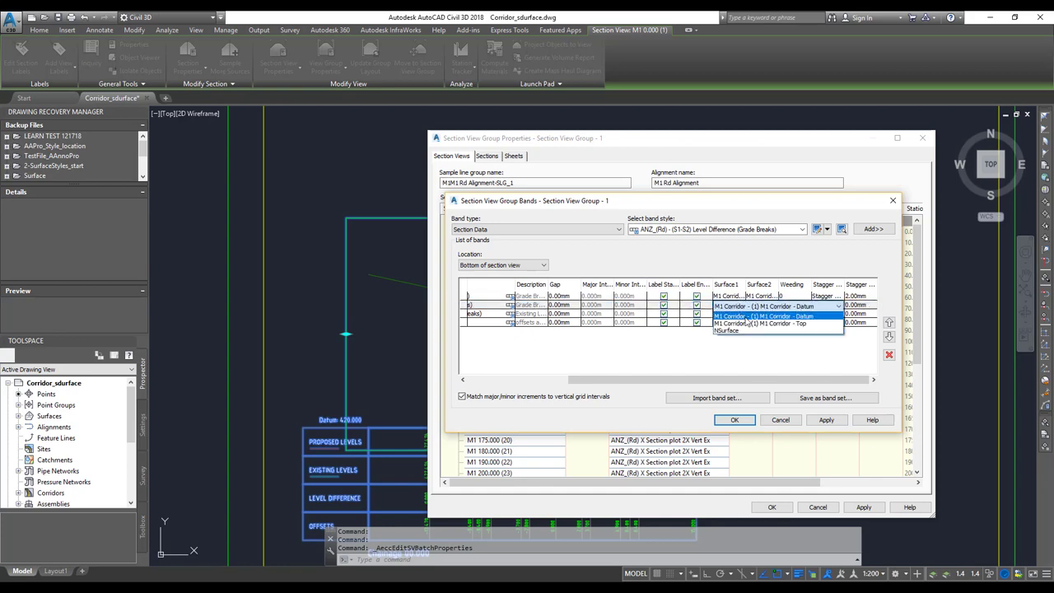
{"action": "left_click", "coordinate": [747, 316]}
{"action": "left_click", "coordinate": [749, 323]}
{"action": "left_click", "coordinate": [741, 324]}
{"action": "left_click", "coordinate": [746, 330]}
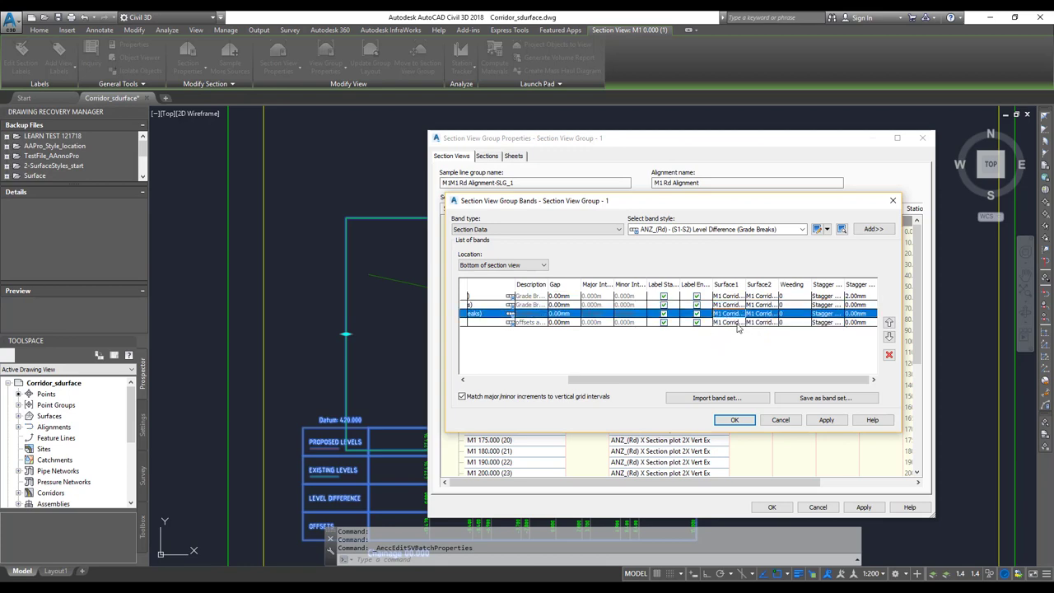
{"action": "left_click", "coordinate": [729, 324]}
{"action": "left_click", "coordinate": [728, 324]}
{"action": "left_click", "coordinate": [745, 337]}
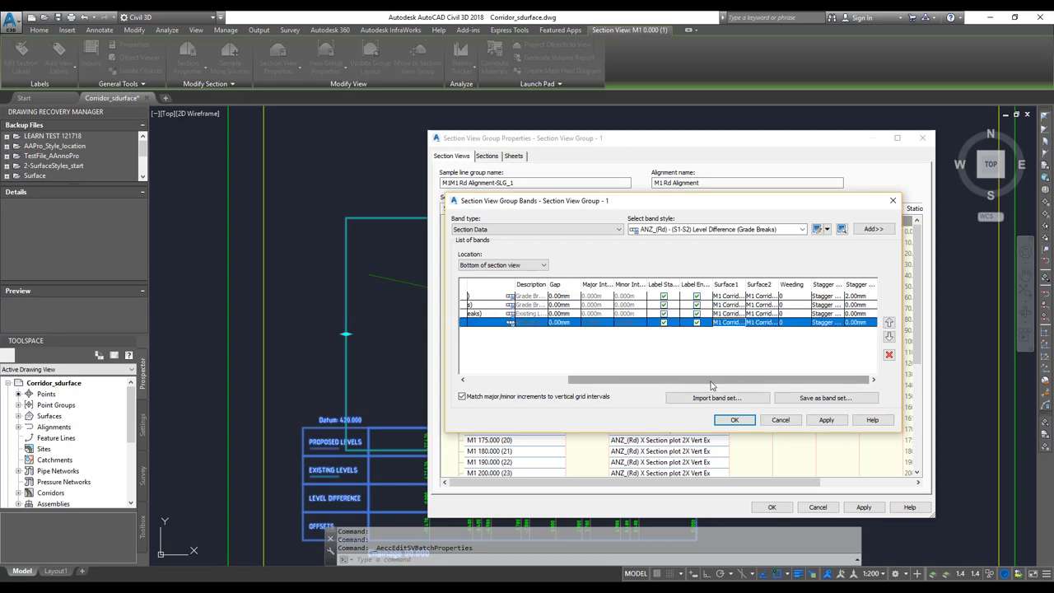
Set Surface2 to NSurface for all four section data bands of the group.
{"action": "left_click_drag", "start_coordinate": [713, 380], "coordinate": [757, 398]}
{"action": "left_click", "coordinate": [764, 297]}
{"action": "left_click", "coordinate": [764, 297]}
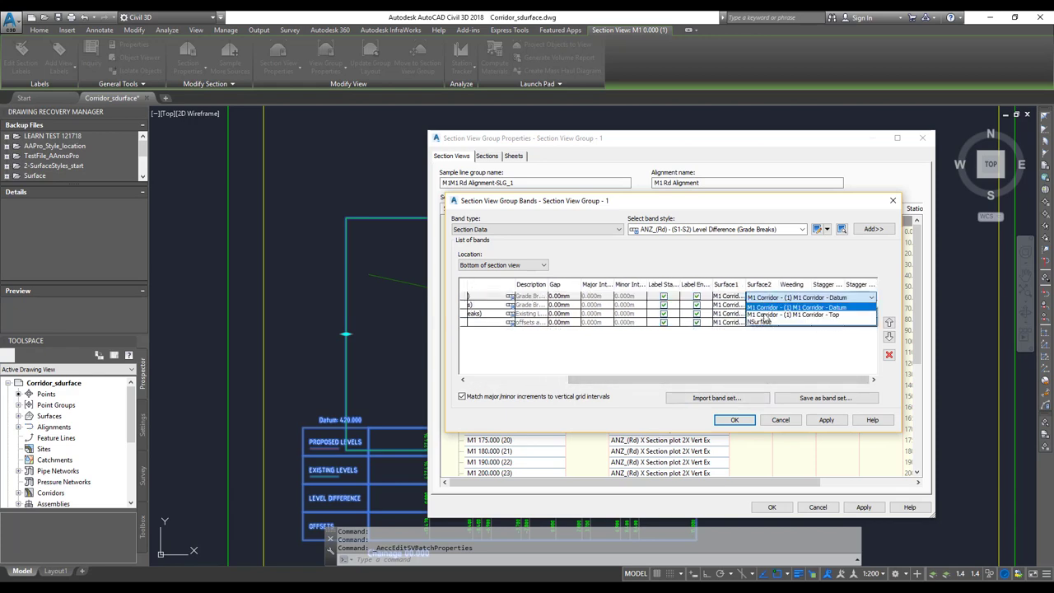
{"action": "left_click", "coordinate": [766, 320]}
{"action": "left_click", "coordinate": [764, 305]}
{"action": "left_click", "coordinate": [764, 304]}
{"action": "left_click", "coordinate": [765, 321]}
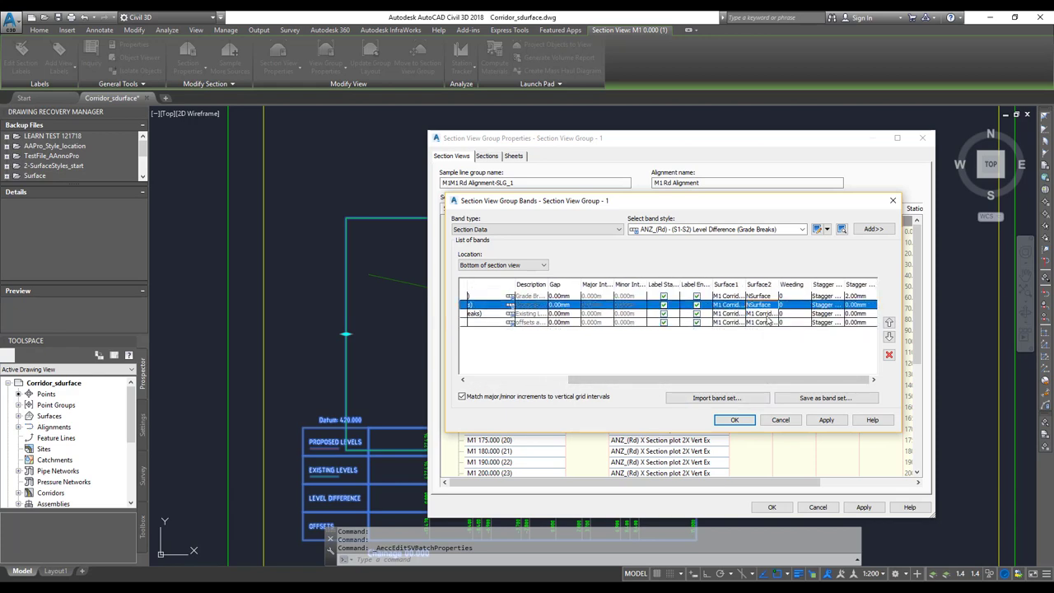
{"action": "left_click", "coordinate": [766, 313]}
{"action": "left_click", "coordinate": [768, 337]}
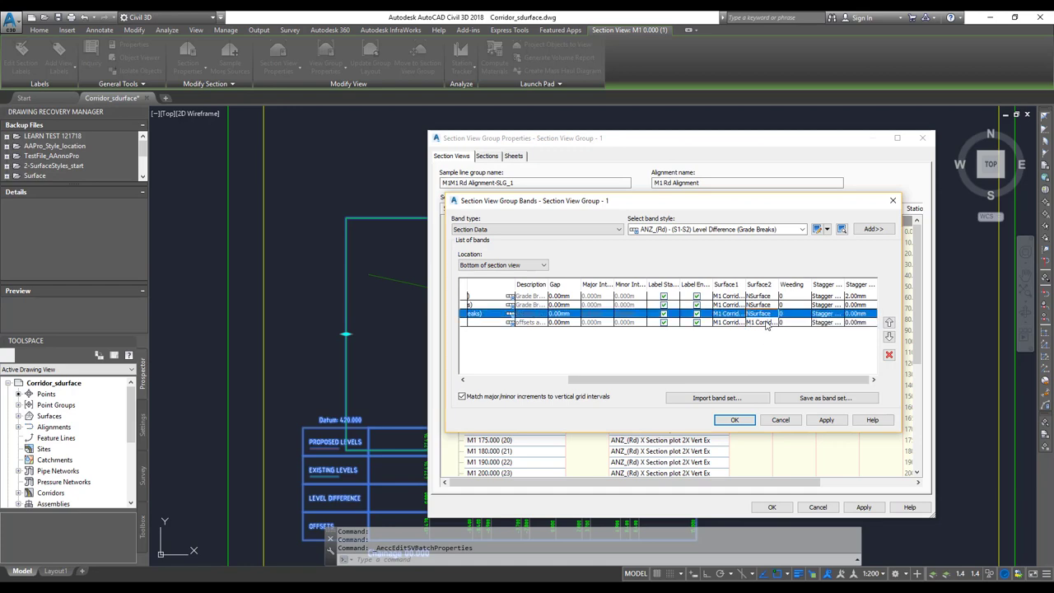
{"action": "left_click", "coordinate": [764, 322]}
{"action": "left_click", "coordinate": [764, 322]}
{"action": "left_click", "coordinate": [769, 345]}
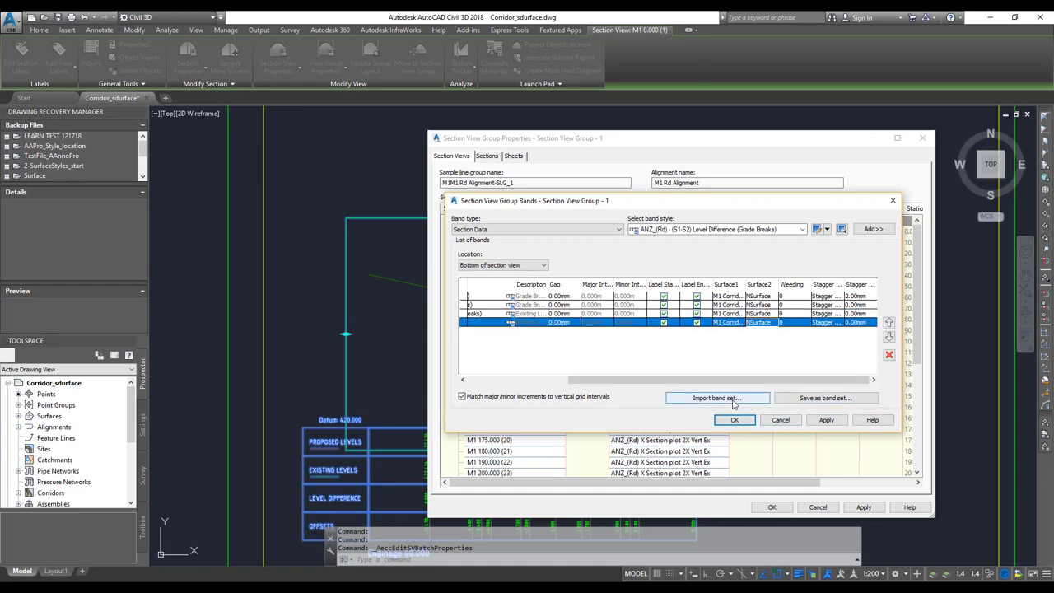
Review the available band types and section data band styles without changing them, and accept the group's band settings.
{"action": "left_click", "coordinate": [527, 231]}
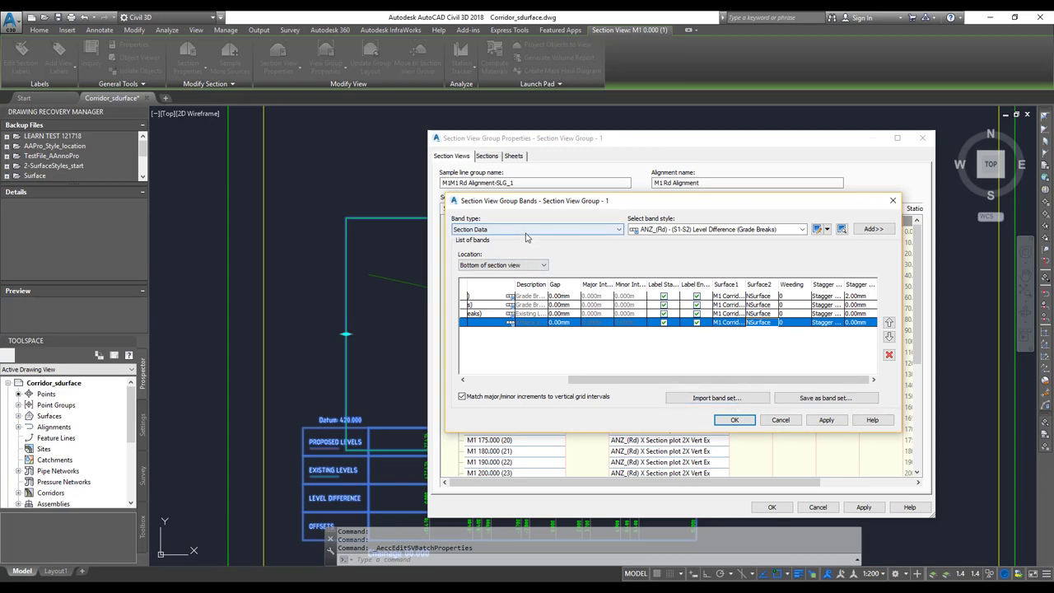
{"action": "left_click", "coordinate": [577, 239]}
{"action": "left_click", "coordinate": [706, 231]}
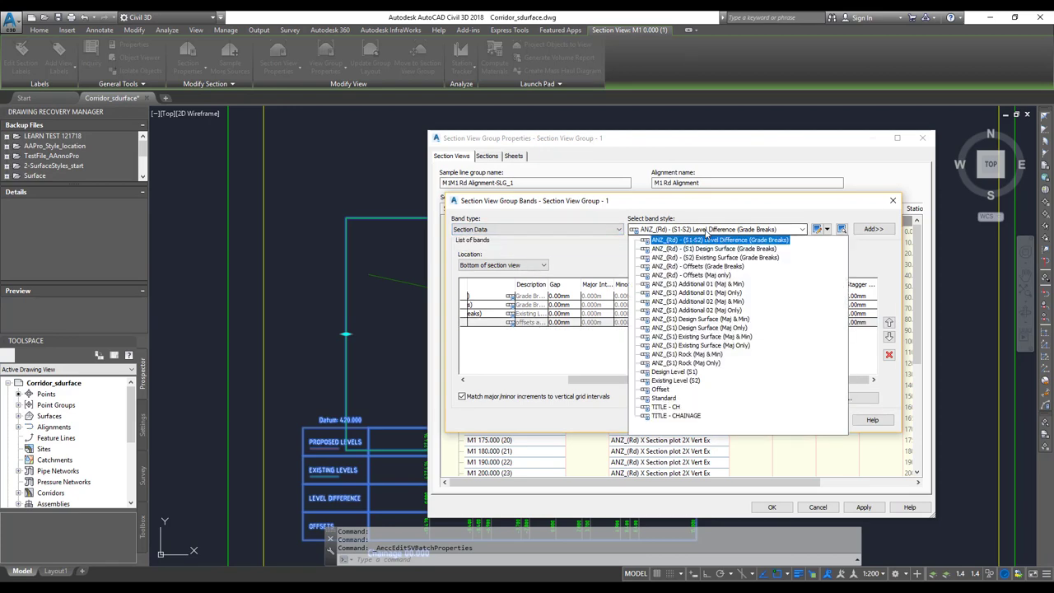
{"action": "left_click", "coordinate": [706, 231]}
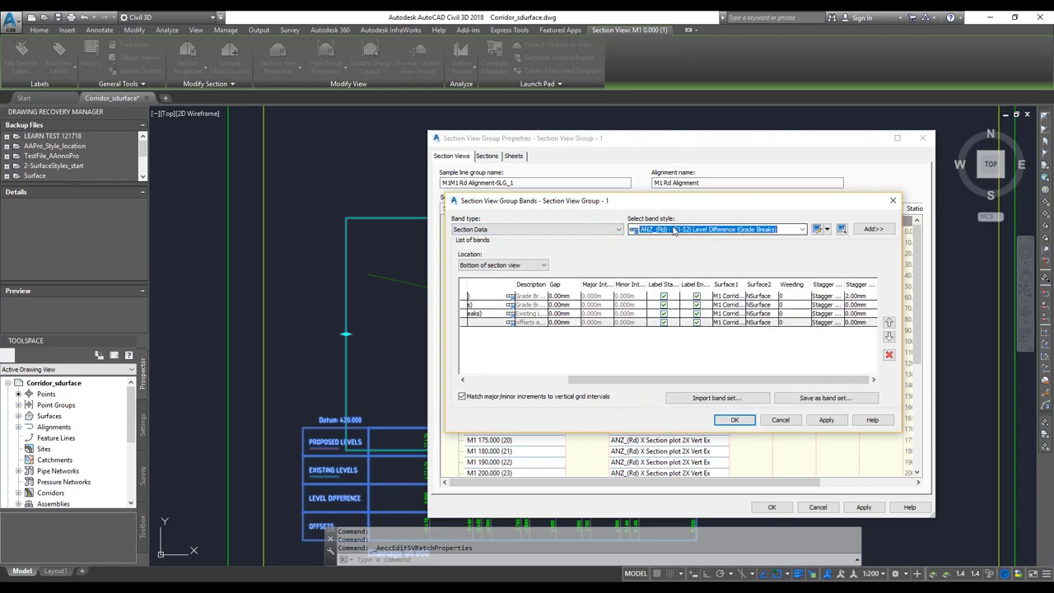
{"action": "left_click", "coordinate": [734, 420]}
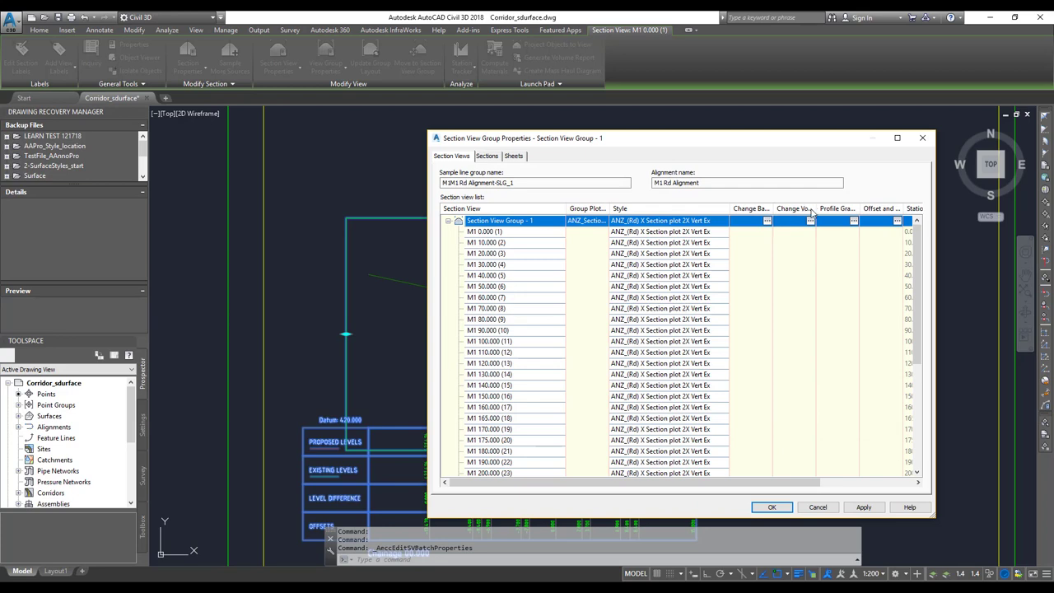
Widen the Change Volume Tables, Profile Grade and Offset and Elevation columns to review the remaining section view group options.
{"action": "left_click_drag", "start_coordinate": [814, 210], "coordinate": [864, 213]}
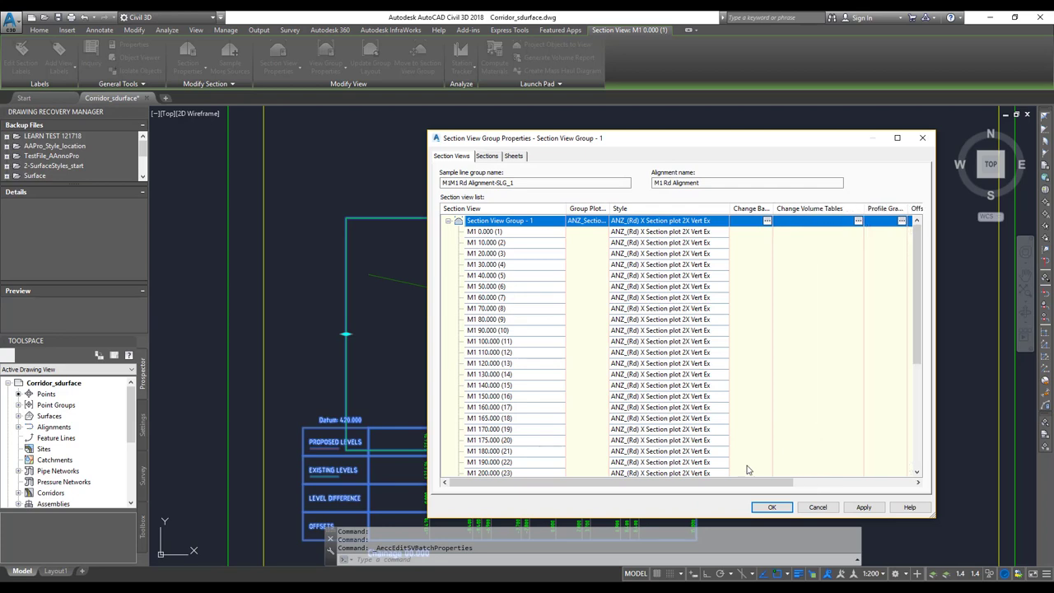
{"action": "left_click_drag", "start_coordinate": [758, 483], "coordinate": [840, 482]}
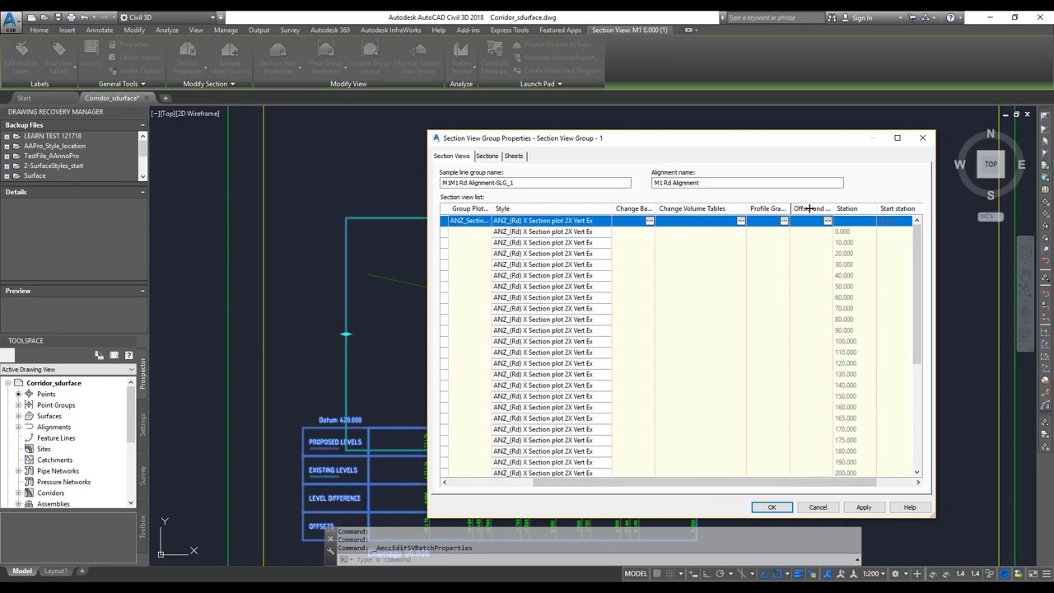
{"action": "left_click_drag", "start_coordinate": [790, 208], "coordinate": [874, 208]}
{"action": "scroll", "coordinate": [782, 233], "scroll_direction": "right", "scroll_amount": 3}
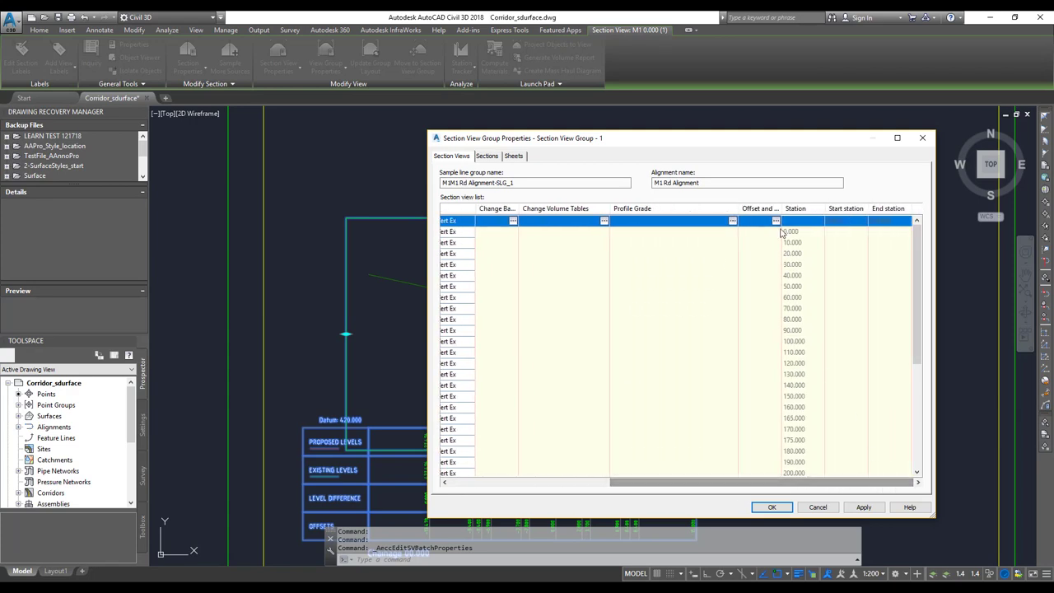
{"action": "left_click_drag", "start_coordinate": [780, 208], "coordinate": [861, 209]}
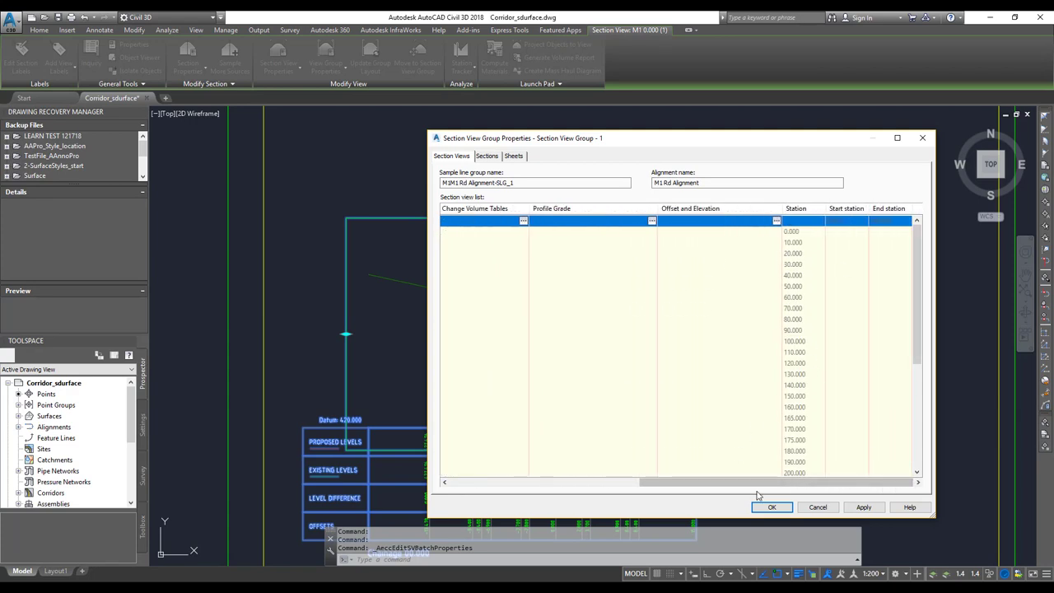
{"action": "left_click_drag", "start_coordinate": [803, 484], "coordinate": [517, 476]}
Change the M1 Corridor - (1) section's code set style to _ANZ_X Section Plotting (Lables & Full Subassemblies) Without Hatching and apply the group properties.
{"action": "left_click", "coordinate": [487, 157]}
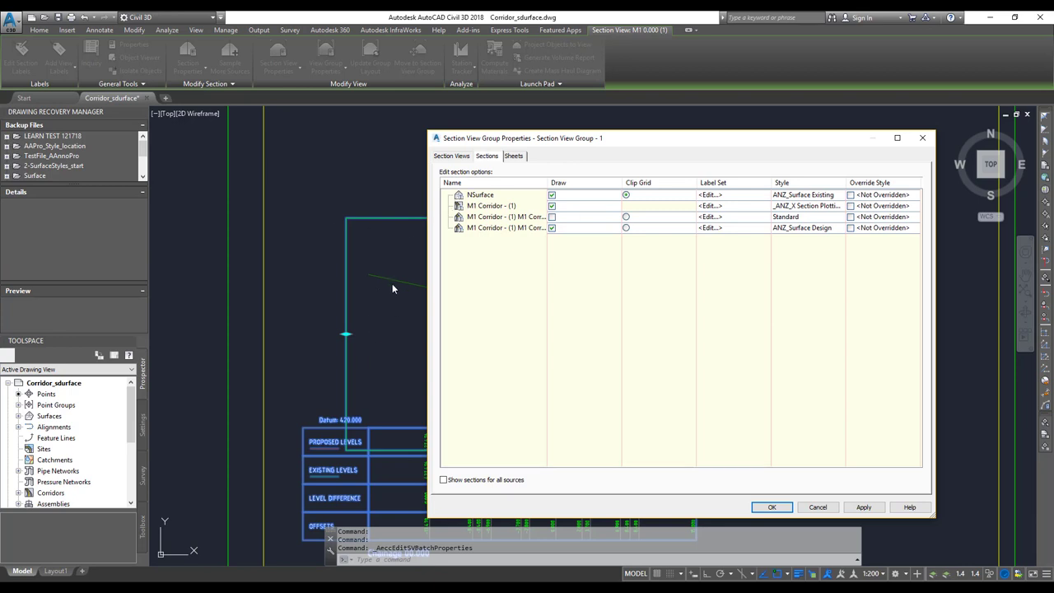
{"action": "left_click", "coordinate": [552, 216]}
{"action": "mouse_move", "coordinate": [605, 141]}
{"action": "left_mouse_down"}
{"action": "mouse_move", "coordinate": [793, 138]}
{"action": "mouse_move", "coordinate": [510, 149]}
{"action": "left_mouse_up"}
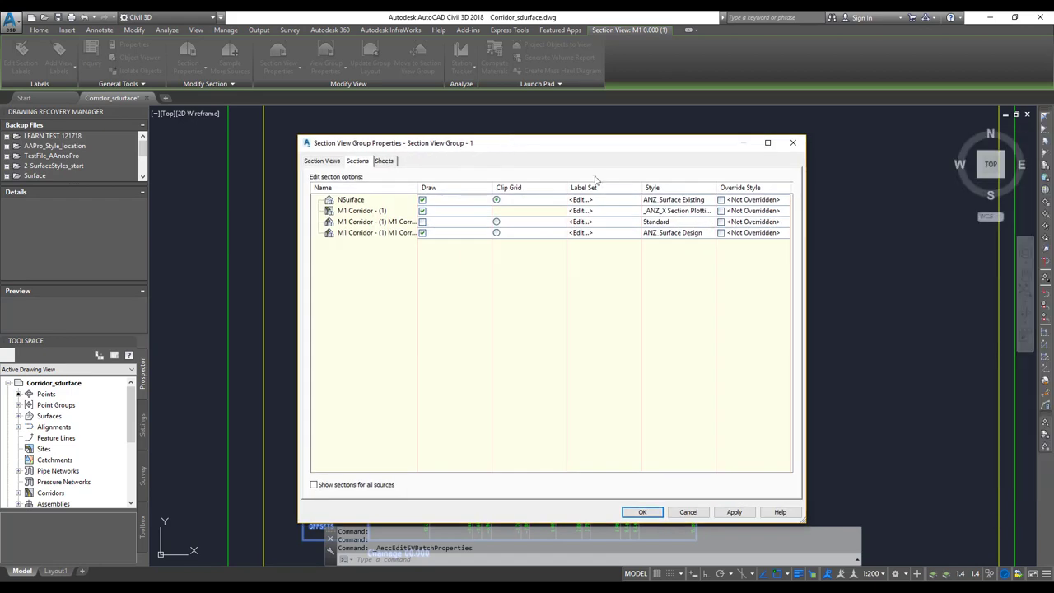
{"action": "left_click", "coordinate": [701, 211]}
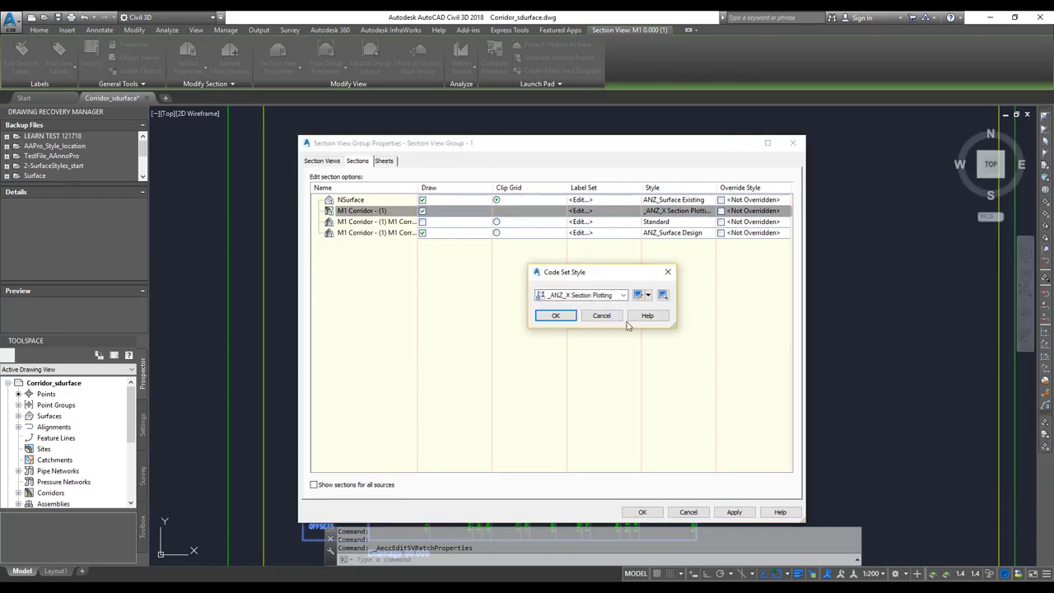
{"action": "left_click", "coordinate": [609, 296]}
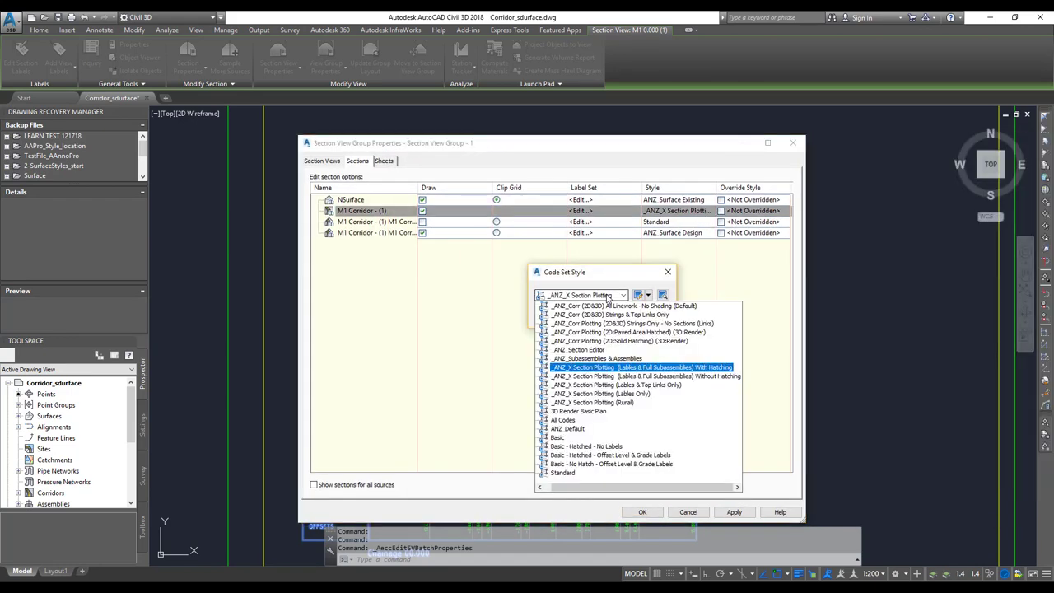
{"action": "left_click", "coordinate": [701, 376]}
{"action": "left_click", "coordinate": [574, 323]}
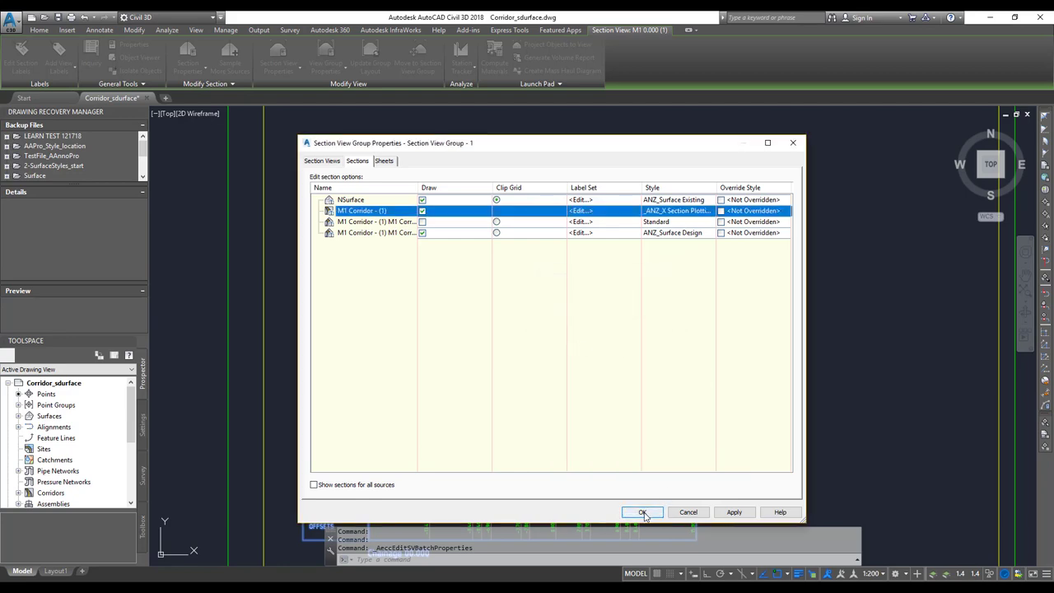
{"action": "left_click", "coordinate": [643, 512]}
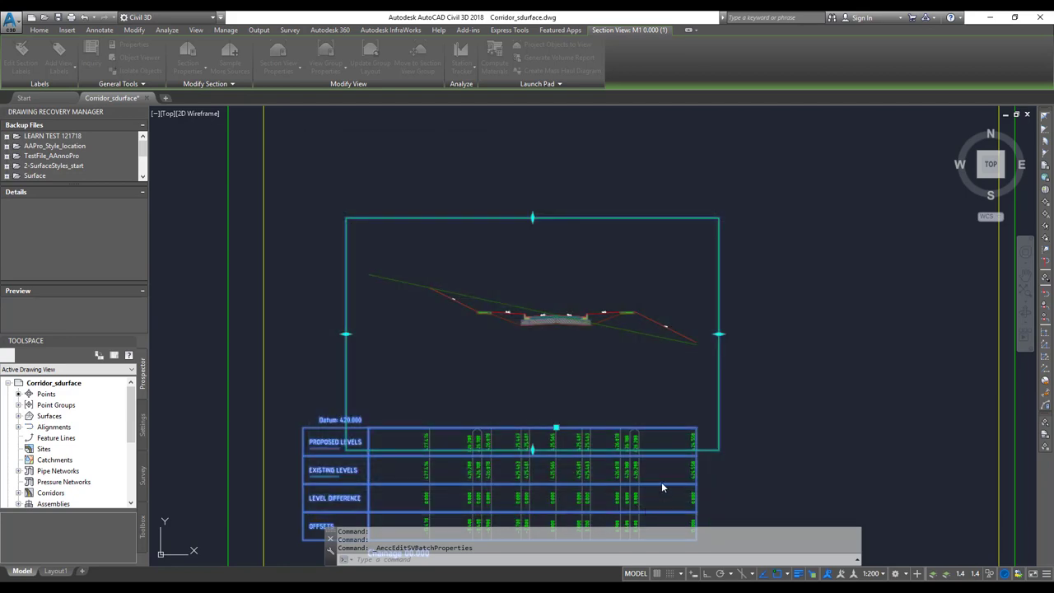
Examine the updated chainage 00.000 section, its level and offset band values, and the whole row of section sheets.
{"action": "scroll", "coordinate": [492, 307], "scroll_direction": "up", "scroll_amount": 5}
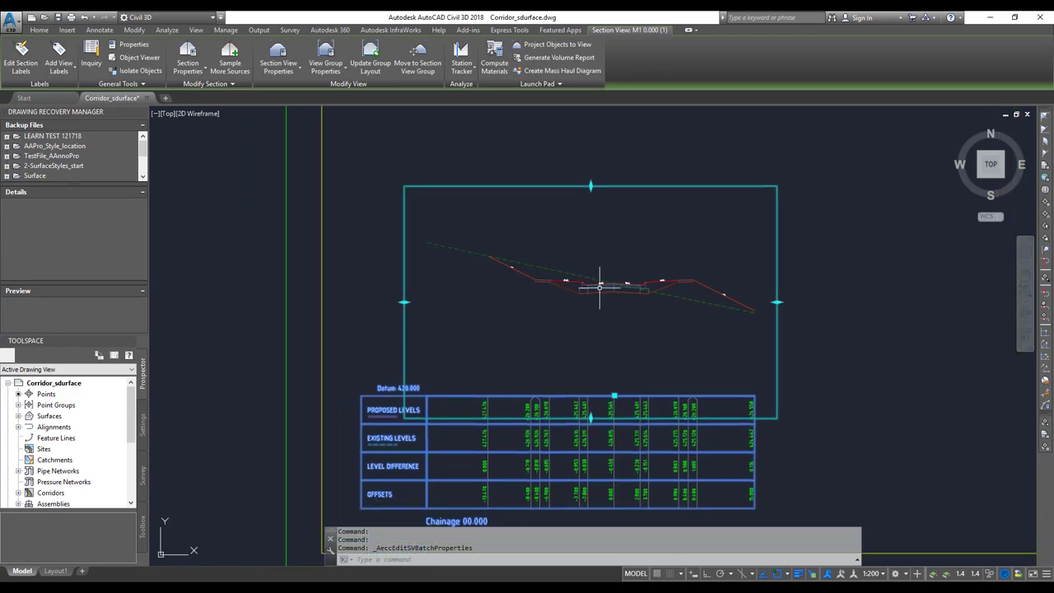
{"action": "mouse_move", "coordinate": [643, 365]}
{"action": "middle_mouse_down"}
{"action": "mouse_move", "coordinate": [619, 322]}
{"action": "mouse_move", "coordinate": [655, 223]}
{"action": "middle_mouse_up"}
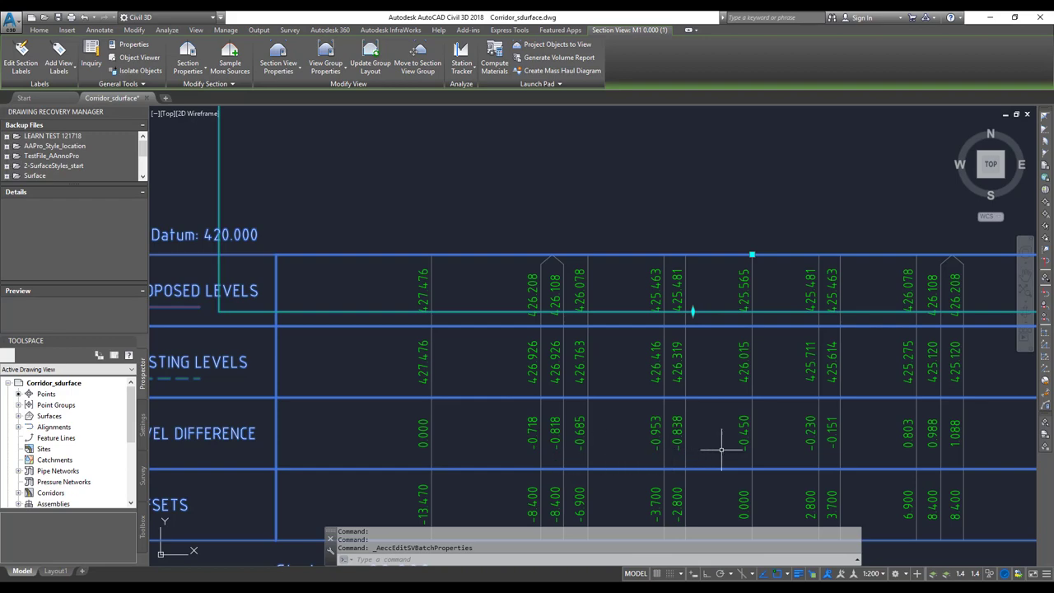
{"action": "scroll", "coordinate": [656, 409], "scroll_direction": "down", "scroll_amount": 5}
{"action": "scroll", "coordinate": [656, 409], "scroll_direction": "down", "scroll_amount": 4}
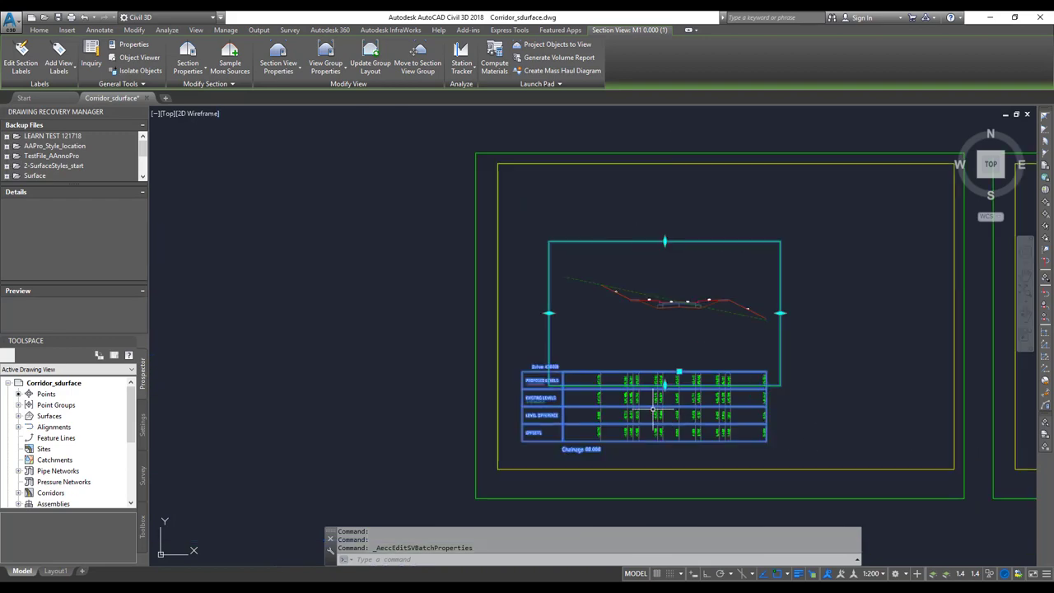
{"action": "middle_click_drag", "start_coordinate": [576, 358], "coordinate": [353, 306]}
{"action": "scroll", "coordinate": [330, 341], "scroll_direction": "down", "scroll_amount": 2}
{"action": "scroll", "coordinate": [329, 341], "scroll_direction": "down", "scroll_amount": 1}
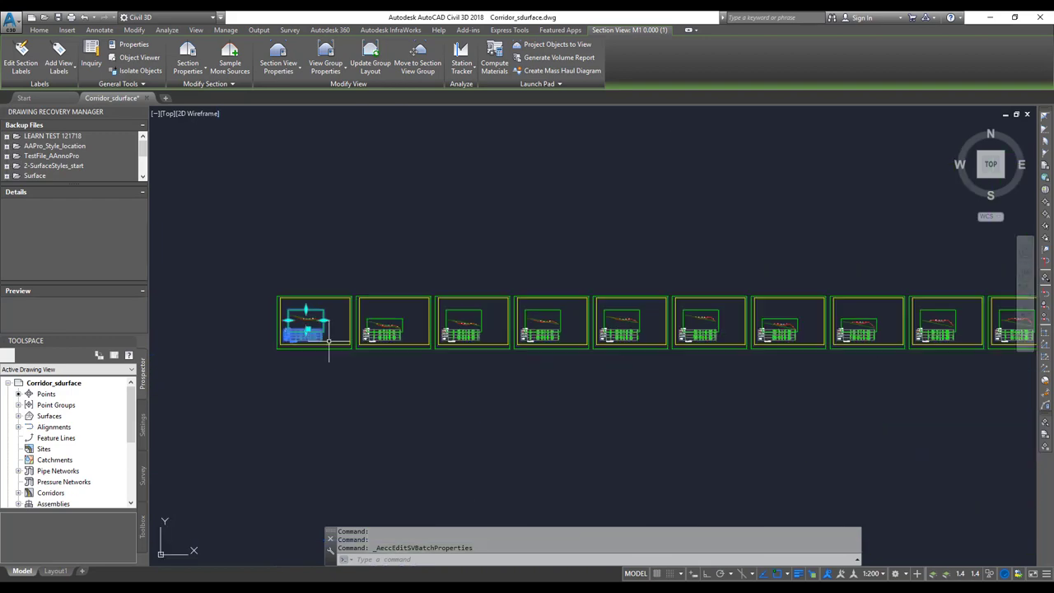
{"action": "scroll", "coordinate": [329, 341], "scroll_direction": "down", "scroll_amount": 3}
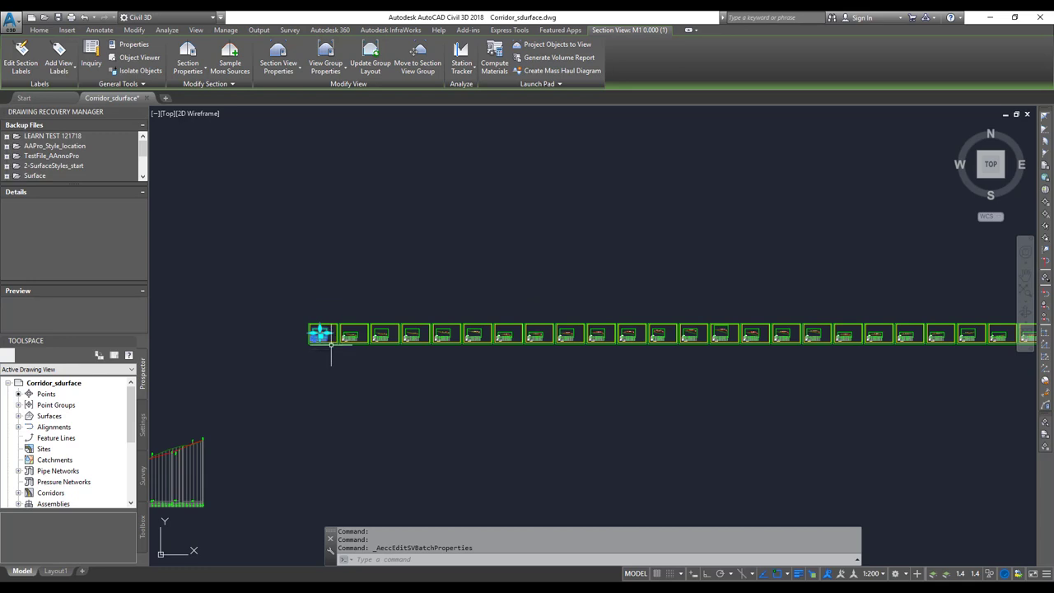